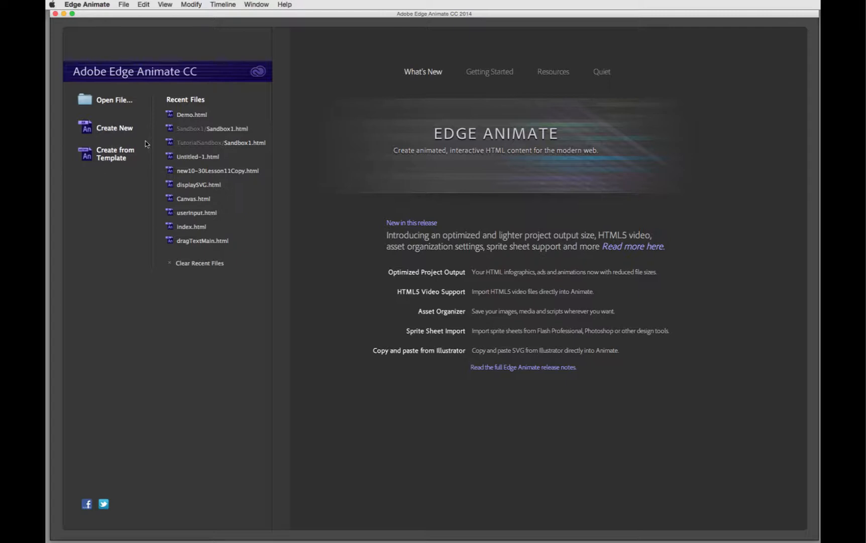
- Create a new composition and title its stage Demo
click(109, 129)
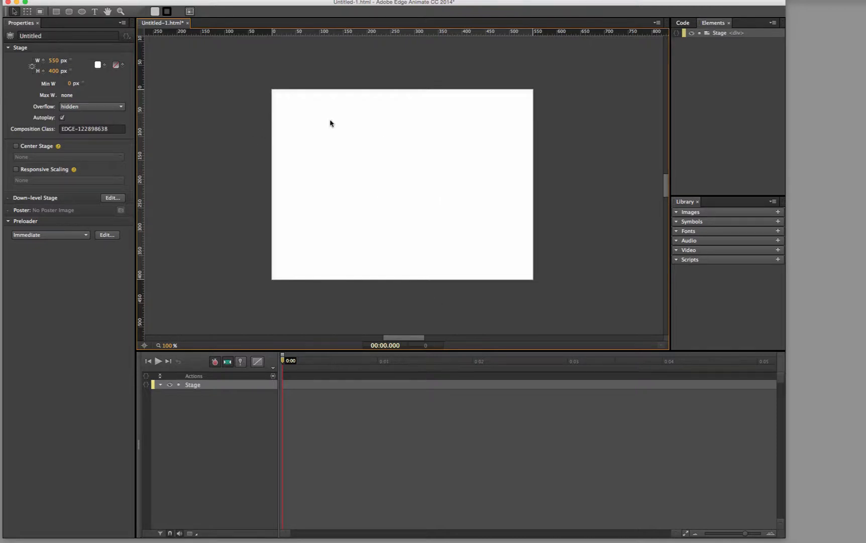
double_click(44, 36)
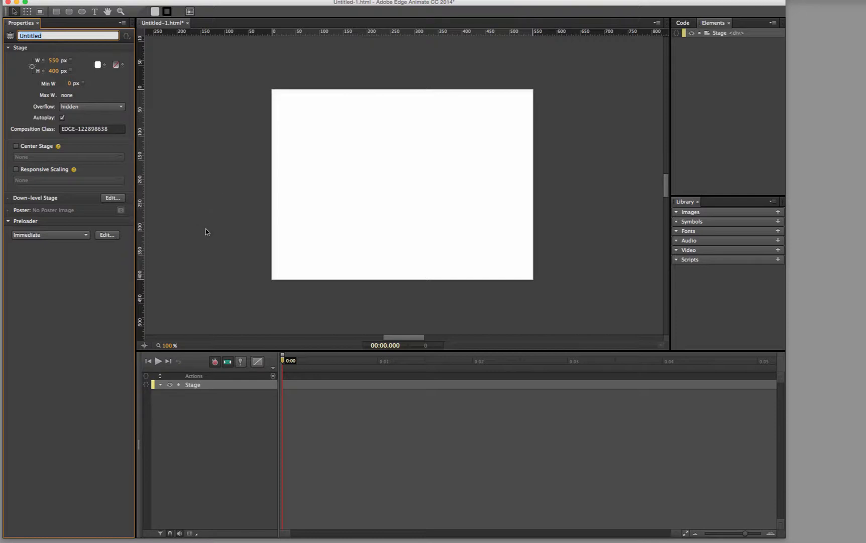
text(Demo)
key(Return)
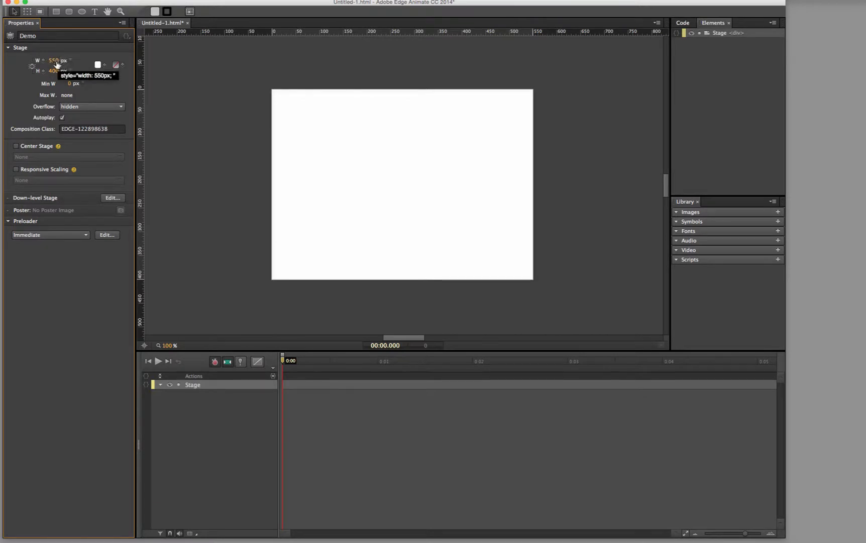
- Resize the stage to a width of 1200 px and a height of 300 px
drag(53, 62, 76, 59)
click(54, 61)
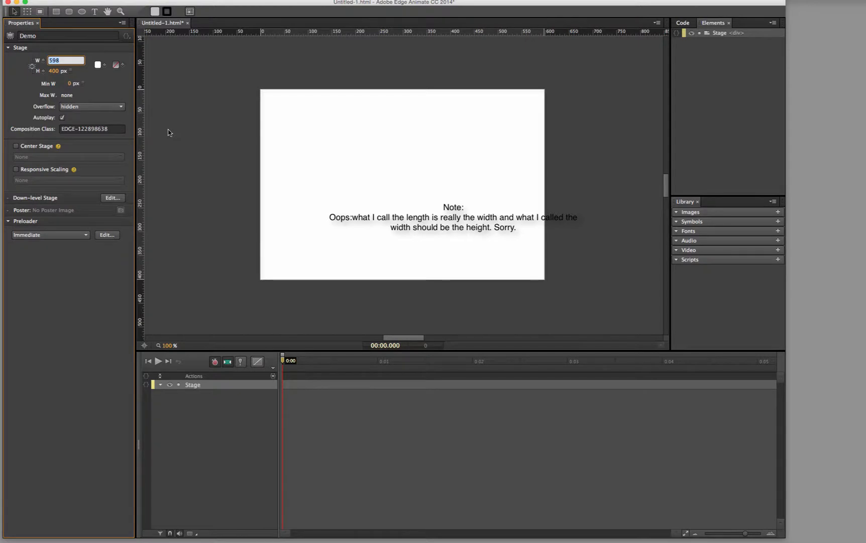
text(1200)
key(Return)
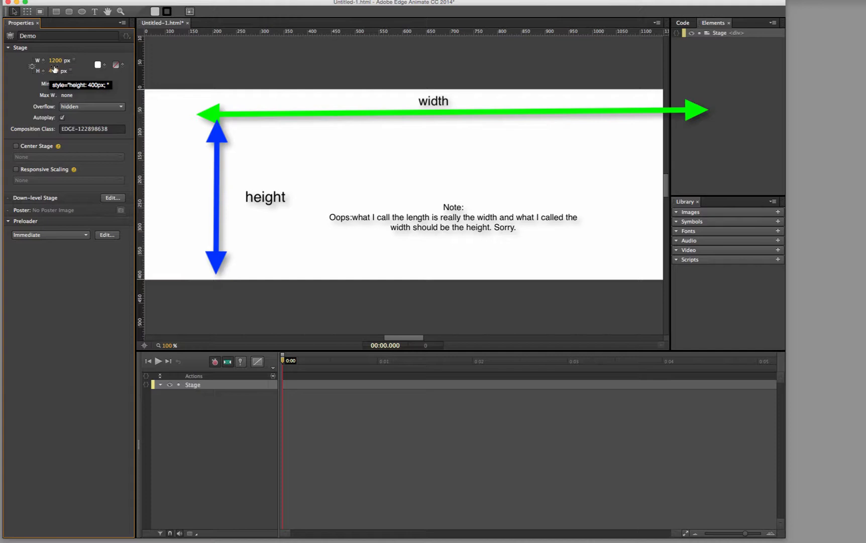
mouse_move(53, 70)
mouse_down()
mouse_move(63, 71)
mouse_move(52, 74)
mouse_up()
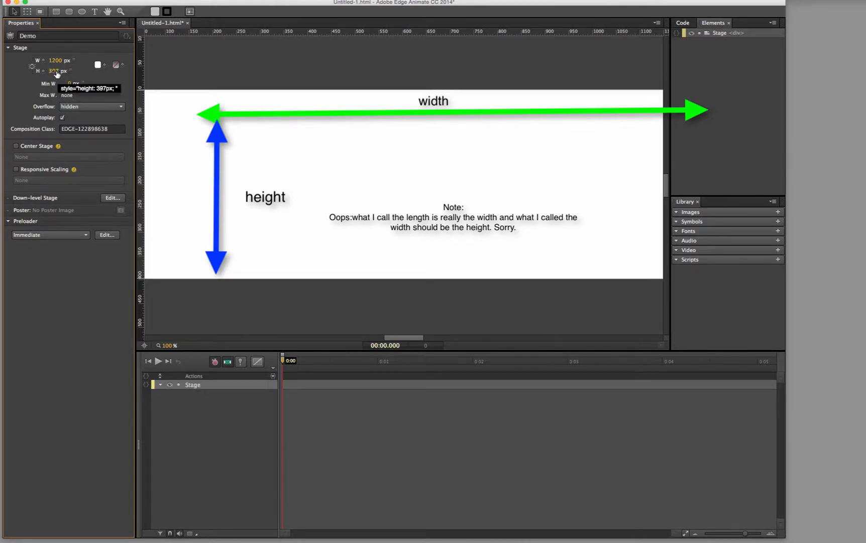
click(50, 71)
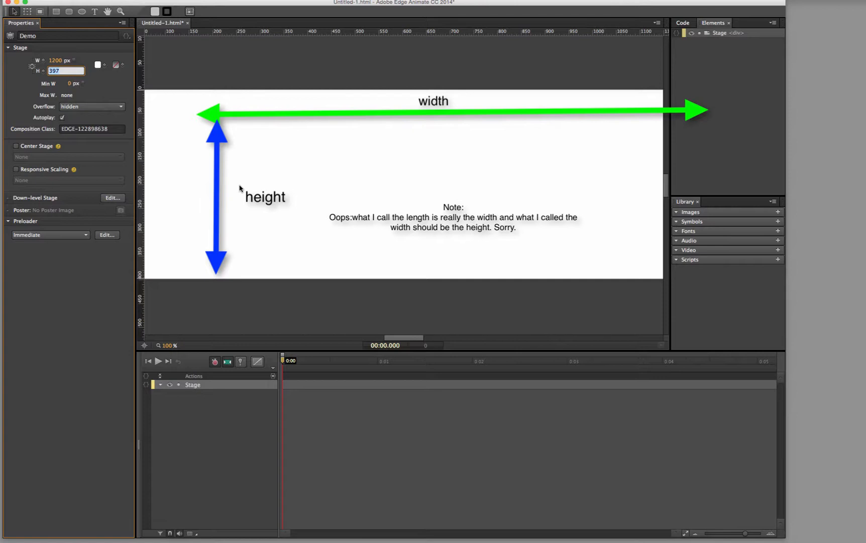
text(300)
key(Return)
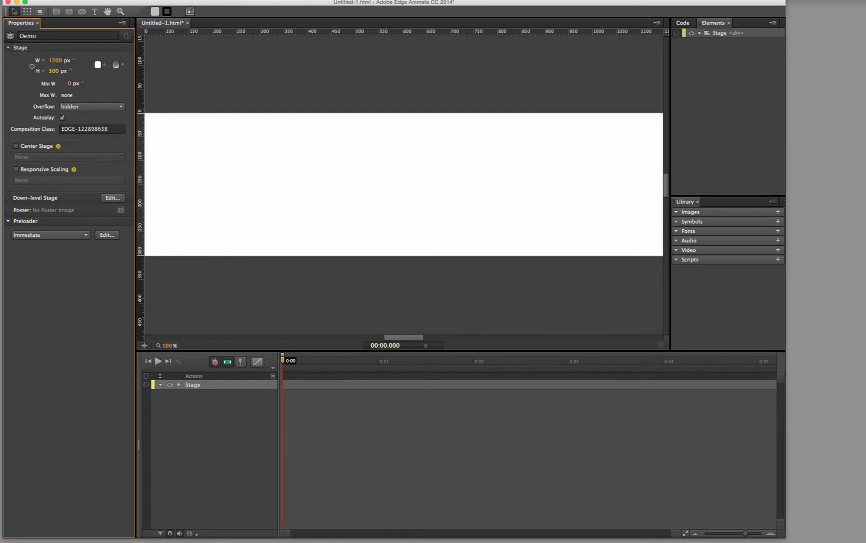
- Set the stage background color to pale yellow, rgba(215,217,138,1.00), and store it as a swatch
click(98, 65)
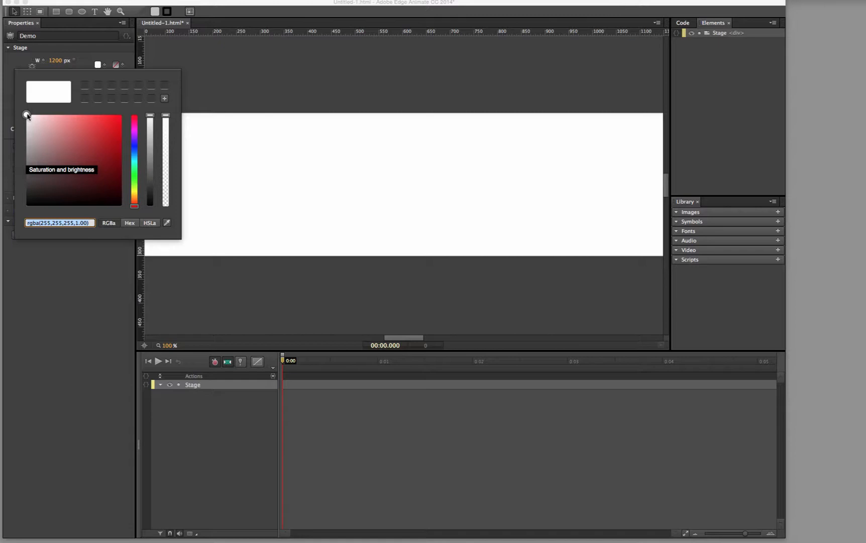
click(53, 134)
mouse_move(55, 138)
mouse_down()
mouse_move(82, 173)
mouse_move(107, 154)
mouse_move(105, 139)
mouse_move(83, 135)
mouse_up()
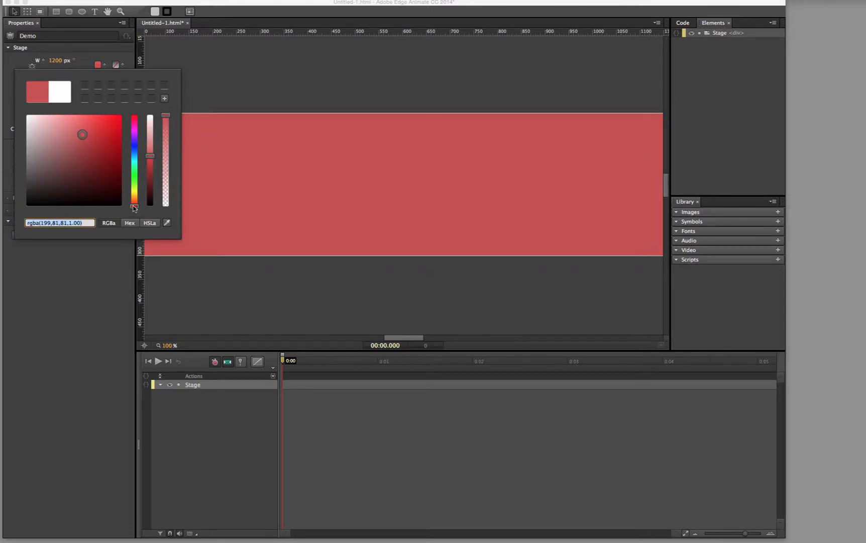
drag(135, 208, 139, 194)
mouse_move(138, 192)
mouse_down()
mouse_move(149, 117)
mouse_move(149, 205)
mouse_move(148, 193)
mouse_up()
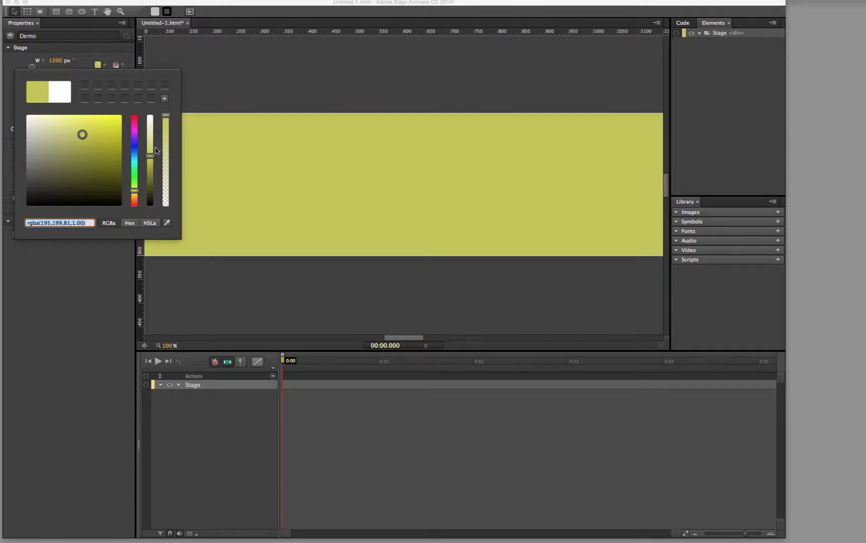
drag(153, 160, 176, 101)
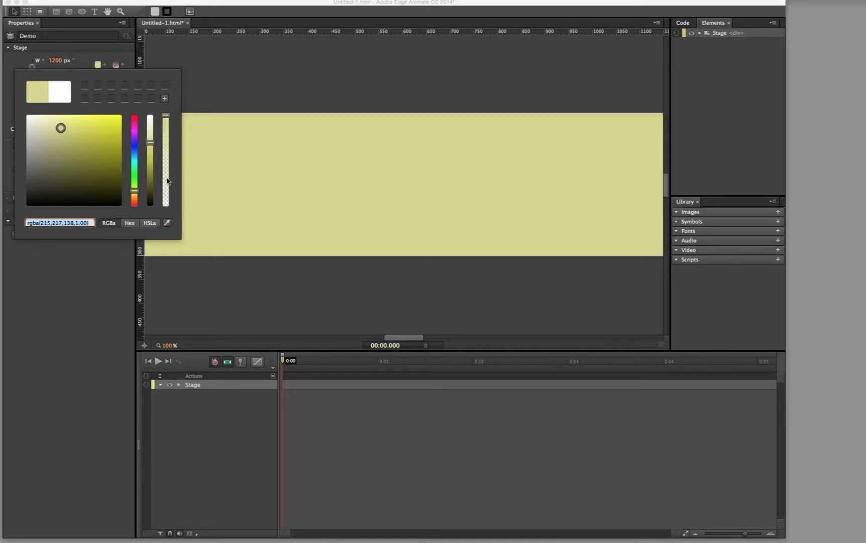
click(165, 99)
click(70, 274)
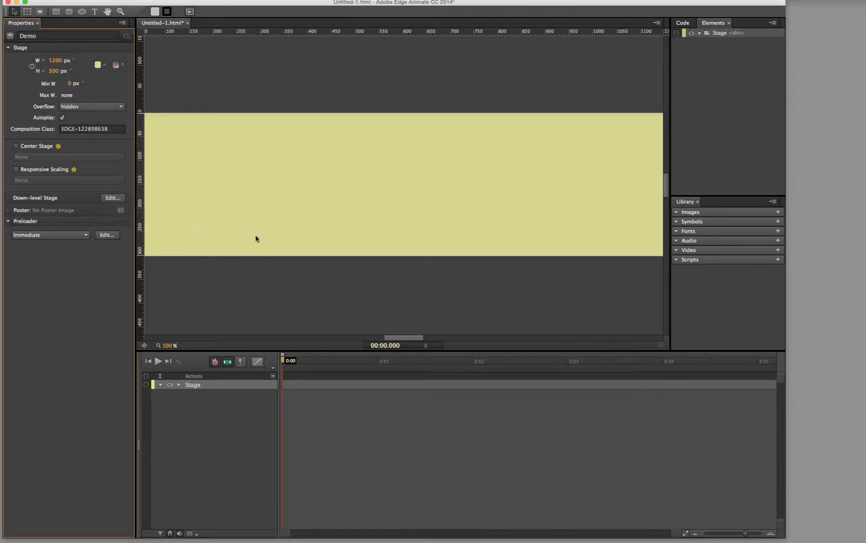
- Add a background gradient to the stage and set its upper color stop to red, rgba(216,11,11,1.00)
click(123, 65)
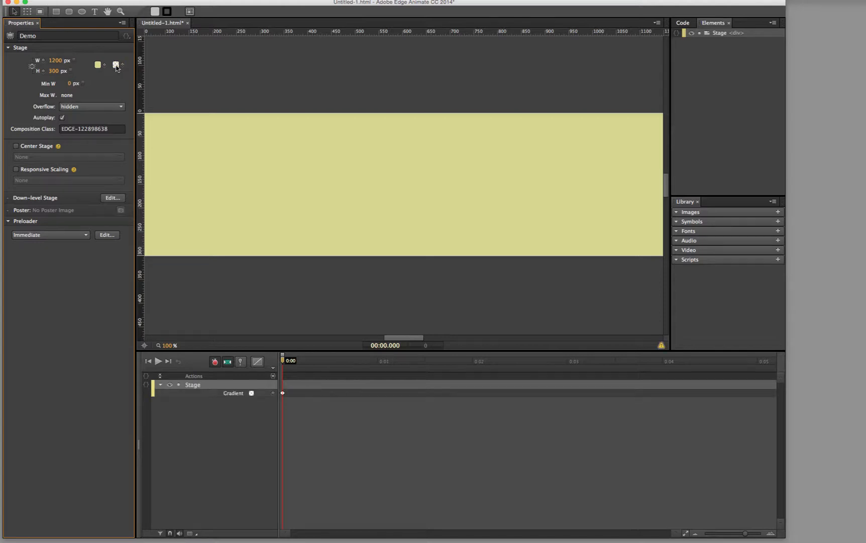
click(115, 65)
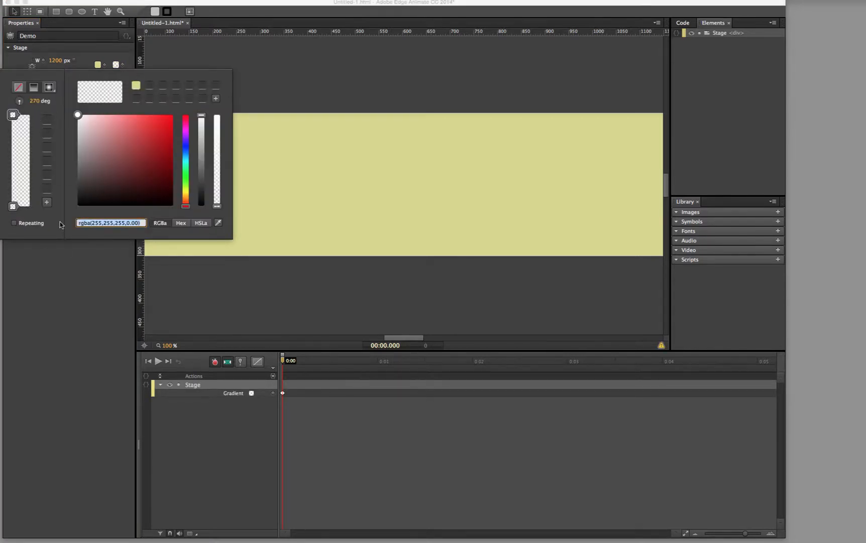
click(17, 116)
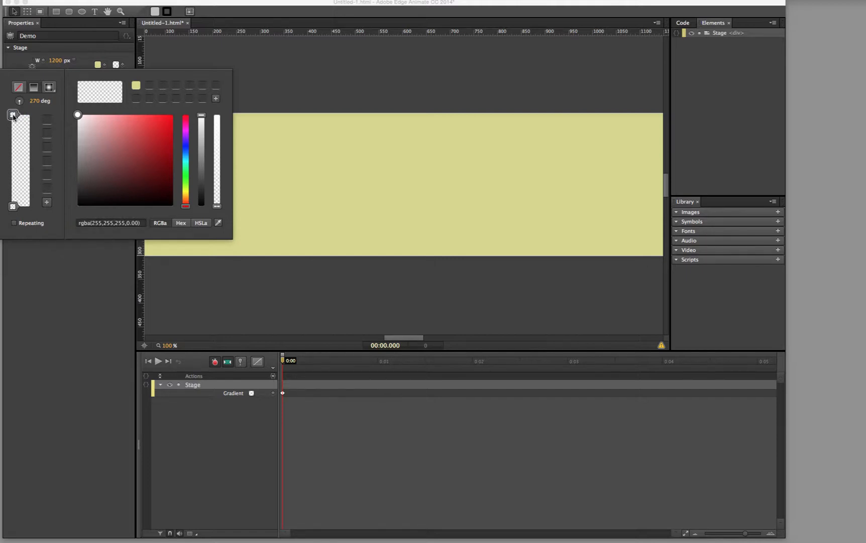
click(167, 130)
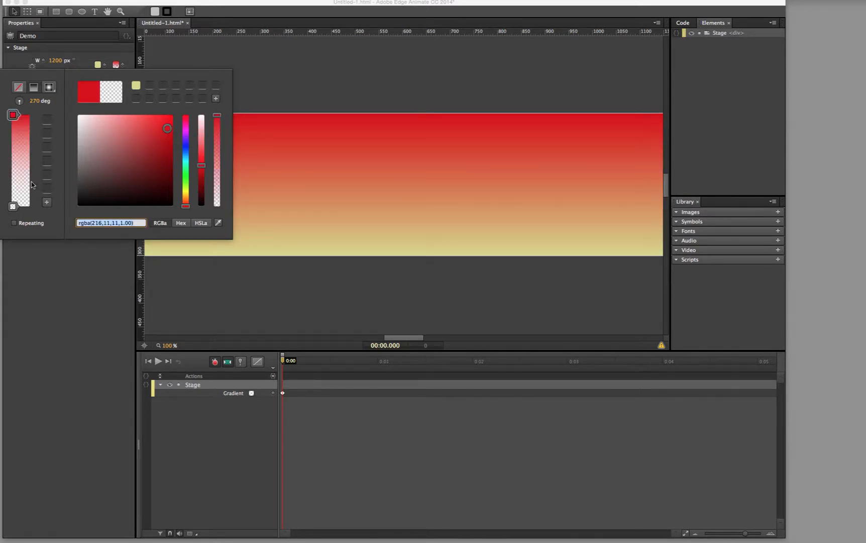
- Set the gradient's lower color stop to an opaque beige, rgba(193,190,143,1.00)
click(13, 207)
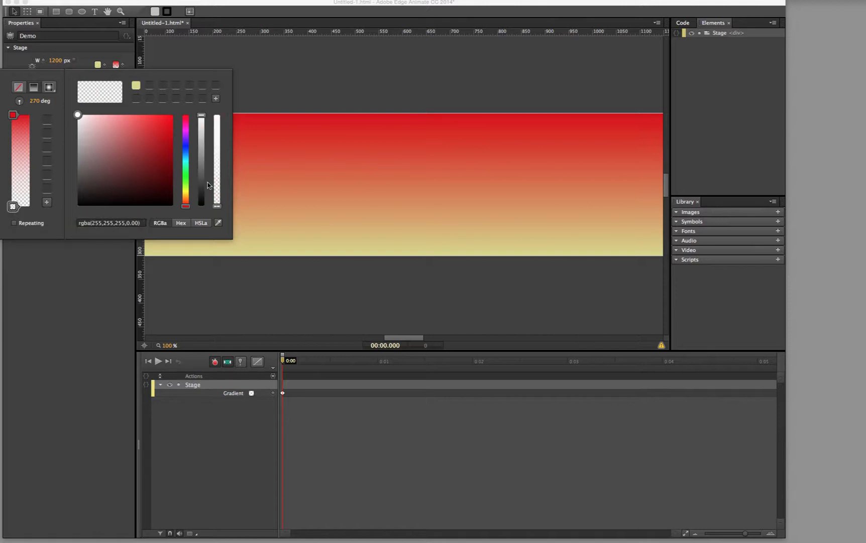
click(189, 199)
drag(188, 197, 189, 196)
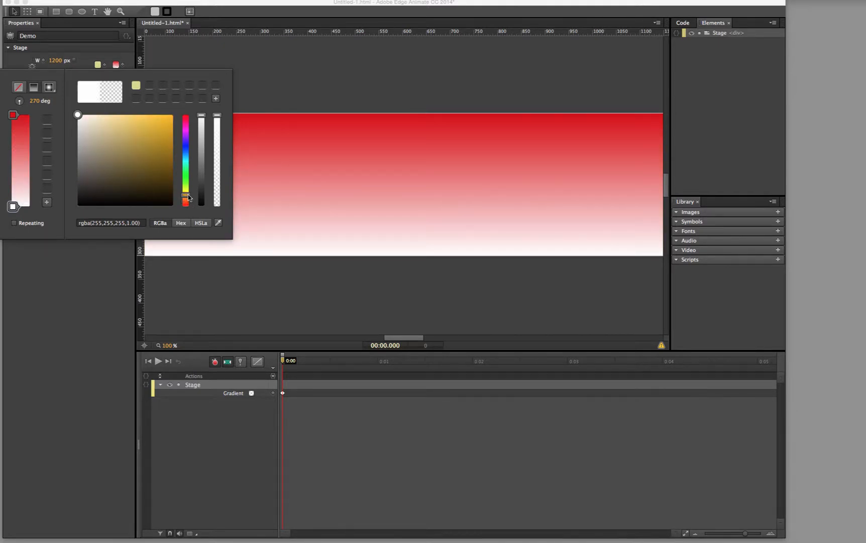
drag(188, 195, 187, 192)
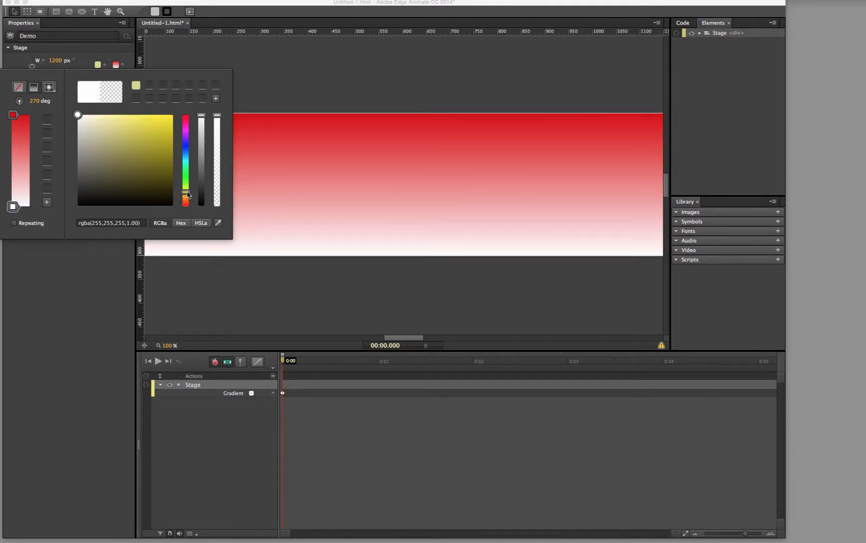
click(81, 120)
mouse_move(82, 125)
mouse_down()
mouse_move(91, 147)
mouse_move(88, 132)
mouse_move(102, 137)
mouse_up()
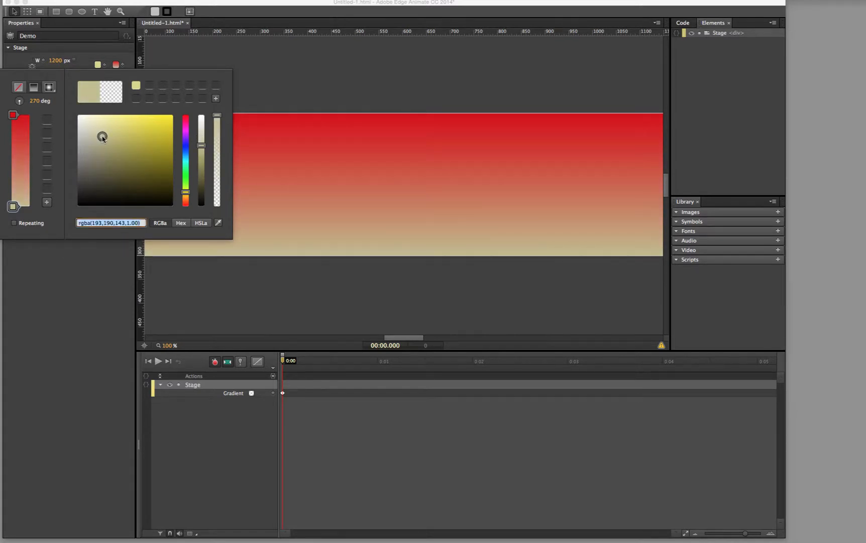
click(102, 282)
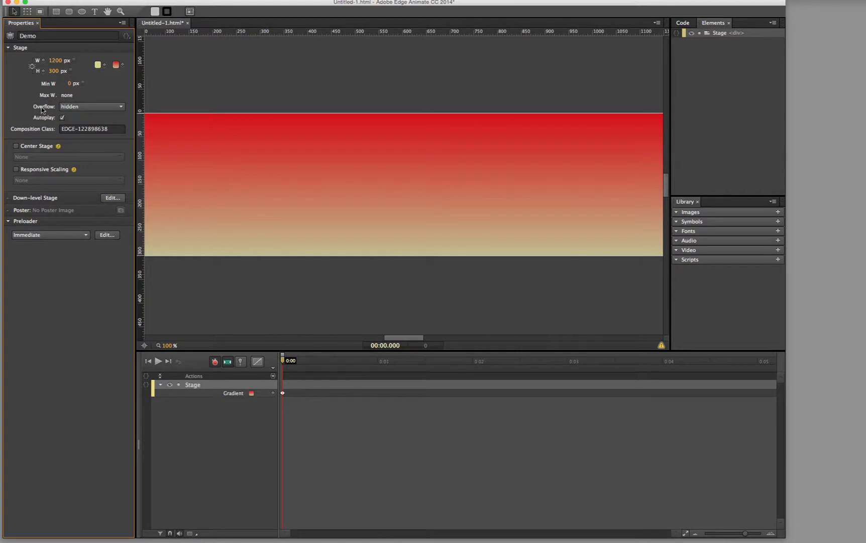
- Keep the stage overflow hidden and enable centering of the stage with the Horizontal option
click(122, 107)
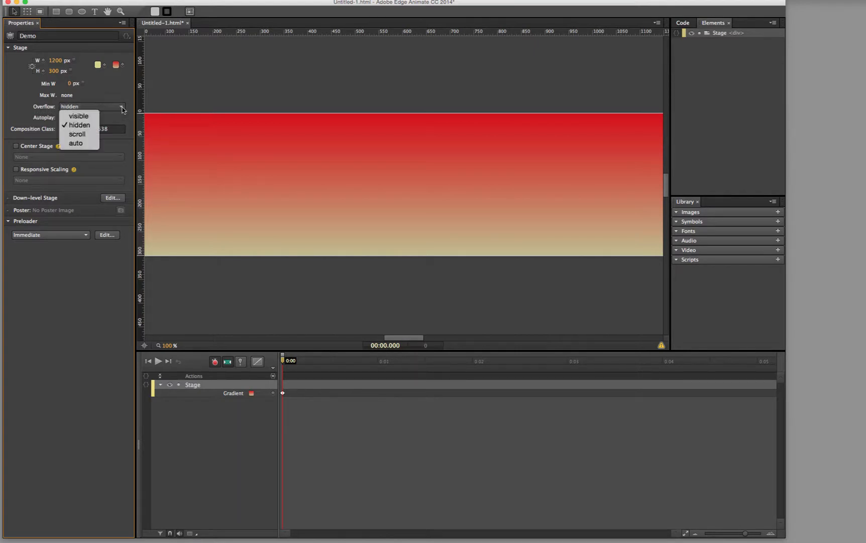
click(90, 130)
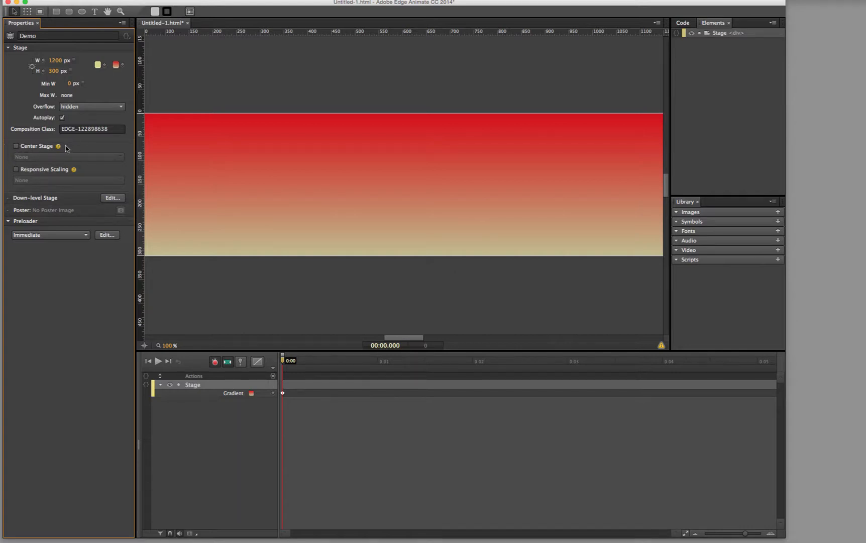
click(16, 146)
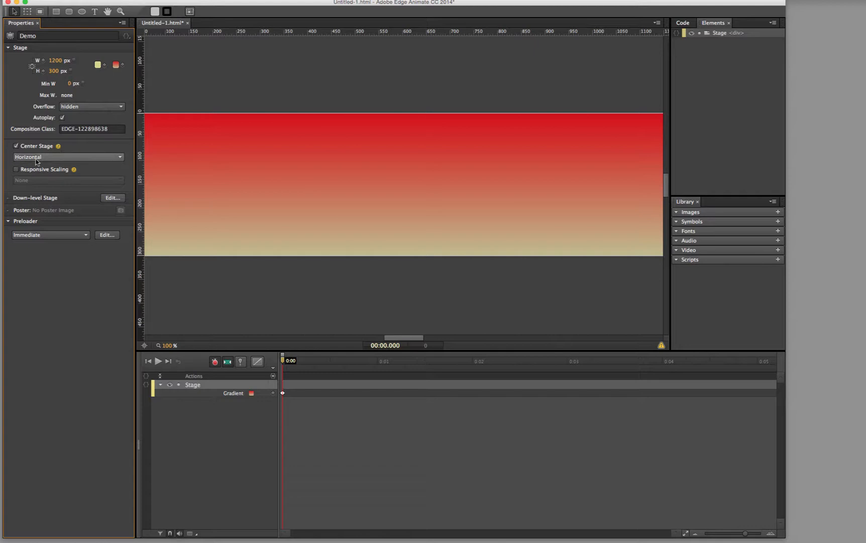
click(58, 159)
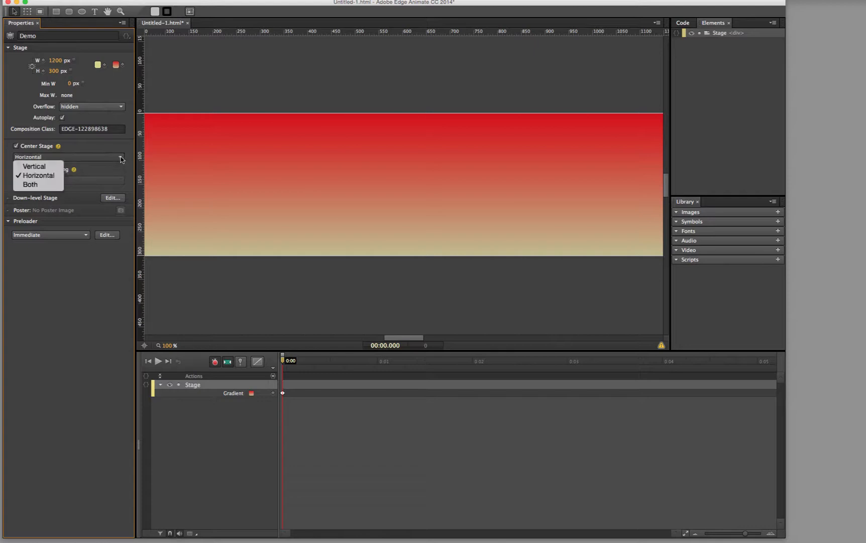
click(49, 176)
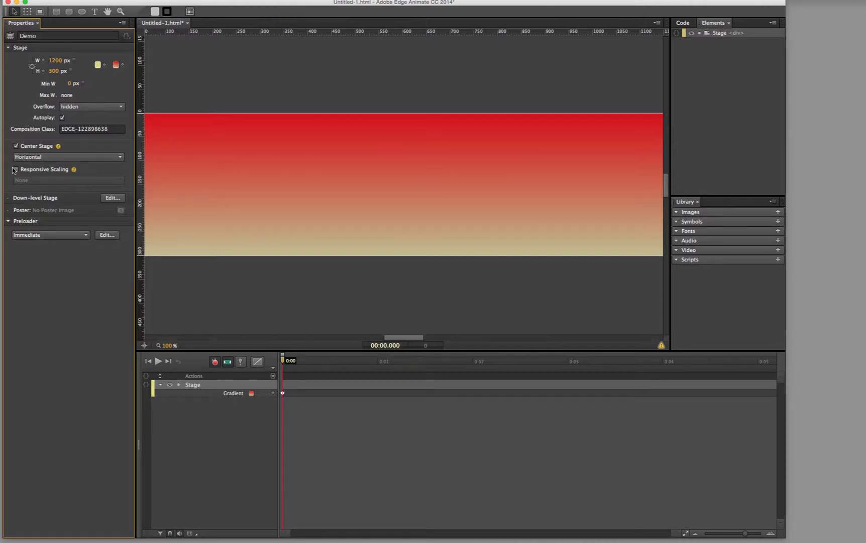
- Enable responsive scaling for the stage and apply it to both width and height
click(16, 171)
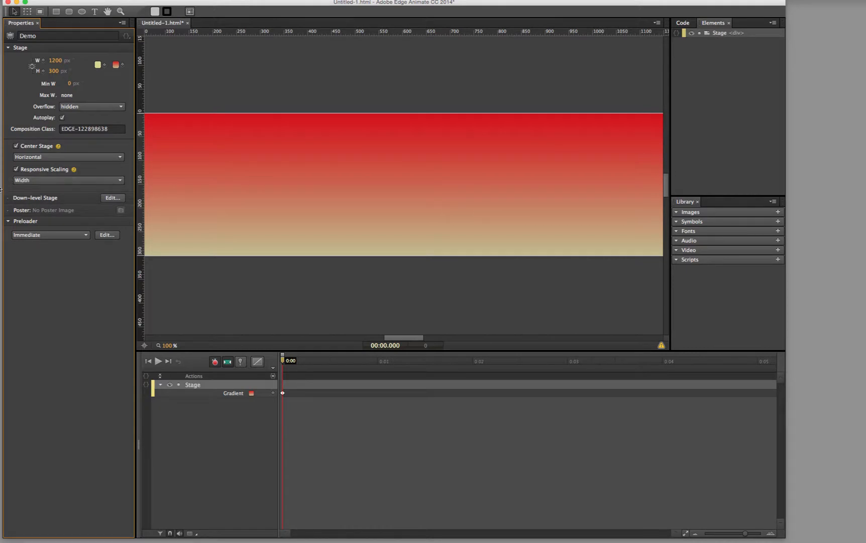
click(120, 181)
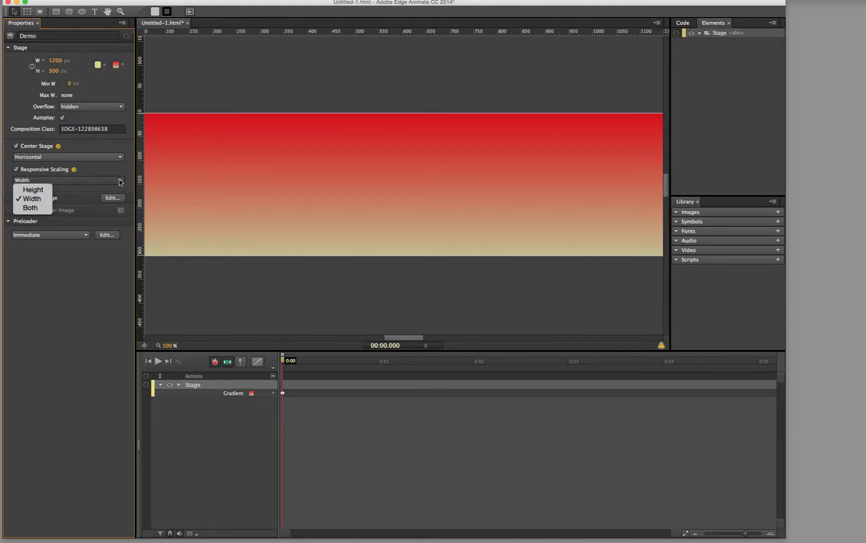
click(37, 209)
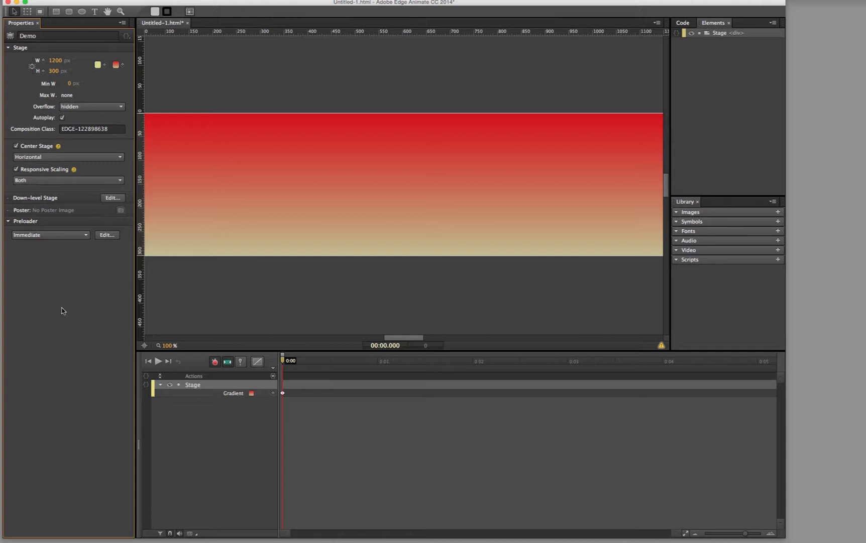
click(276, 297)
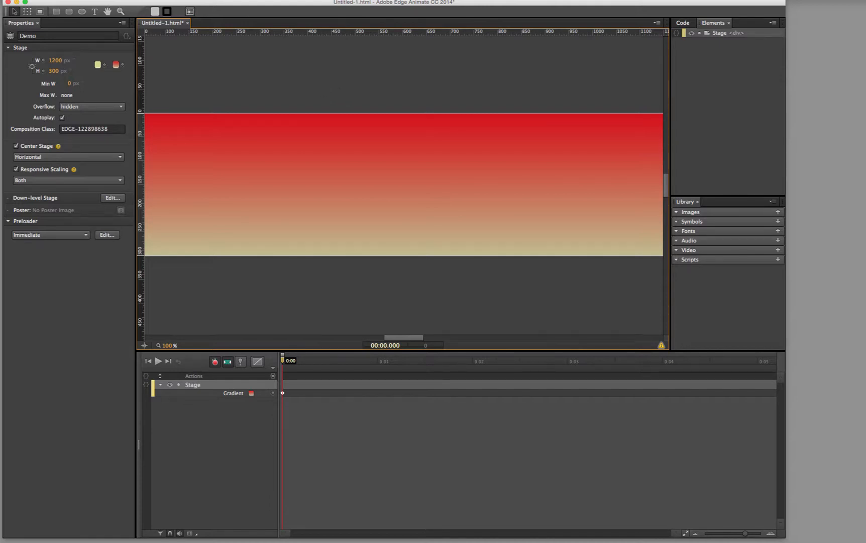
- Save the composition as Demo2.html in the CamtasiaRecordings folder on the Desktop
click(81, 0)
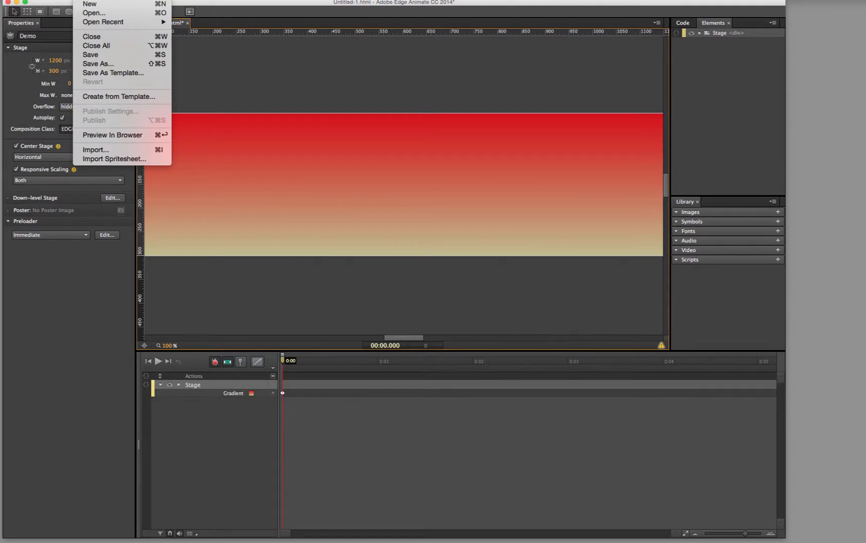
click(86, 56)
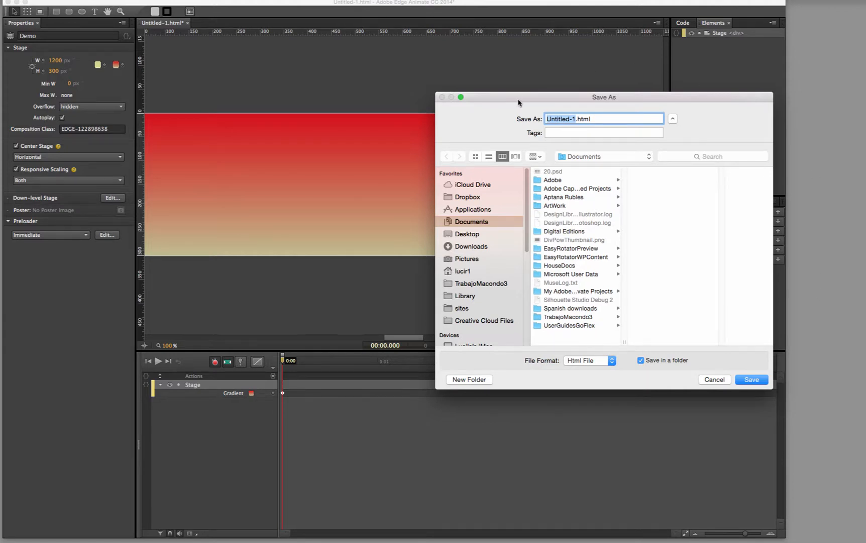
drag(518, 102, 435, 147)
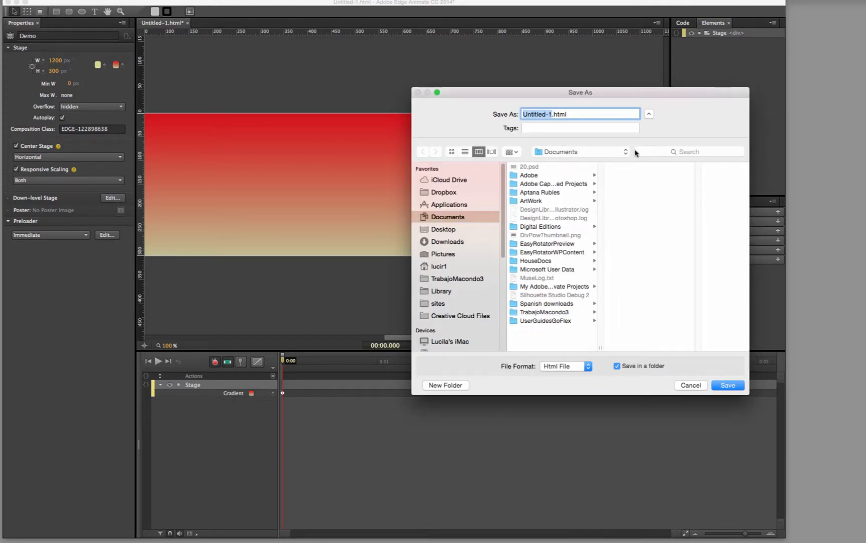
text(Demo2)
click(444, 231)
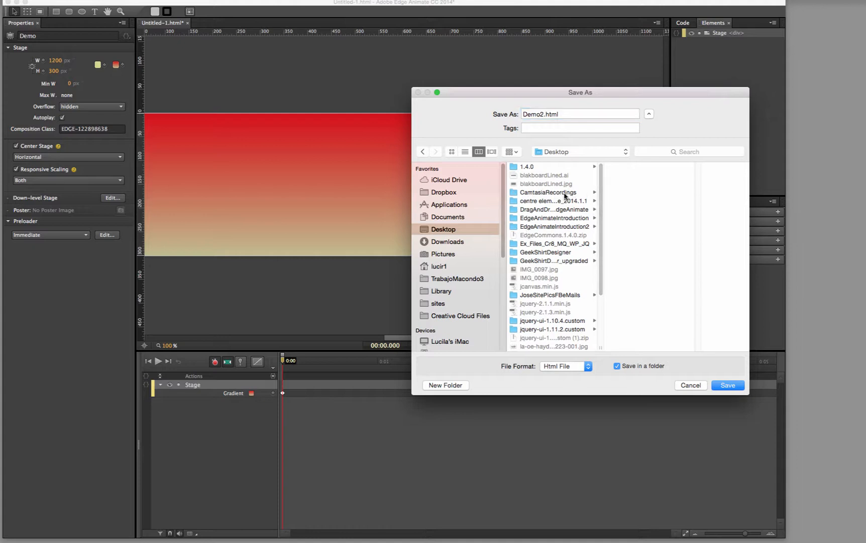
click(566, 194)
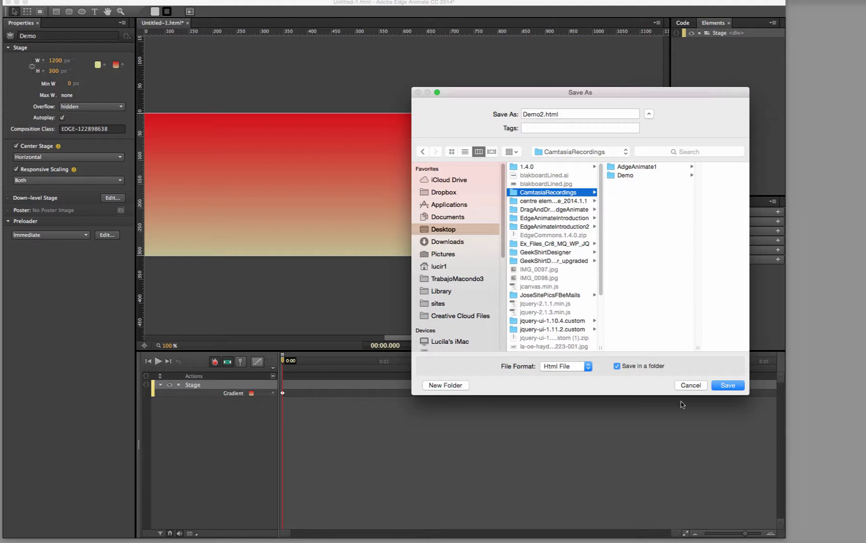
click(729, 385)
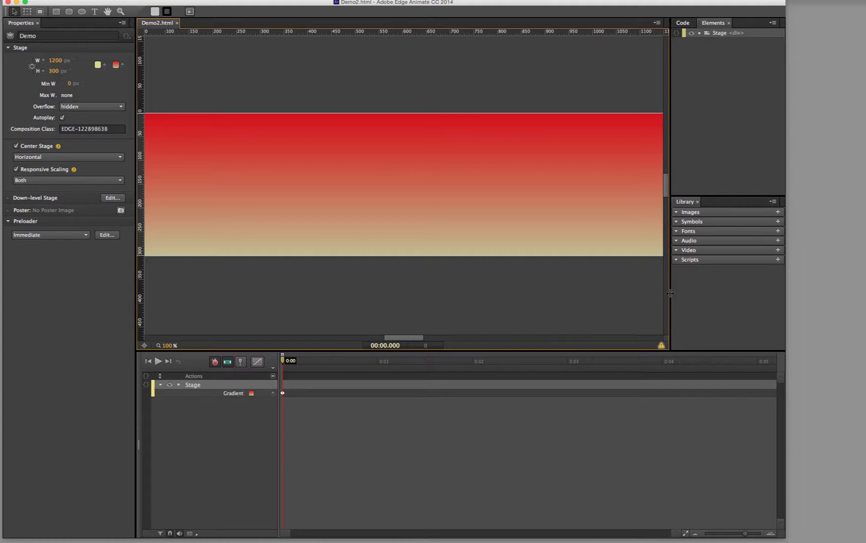
- Switch to Finder and examine the files in the saved Demo2 folder and its edge_includes subfolder
key(super+Tab)
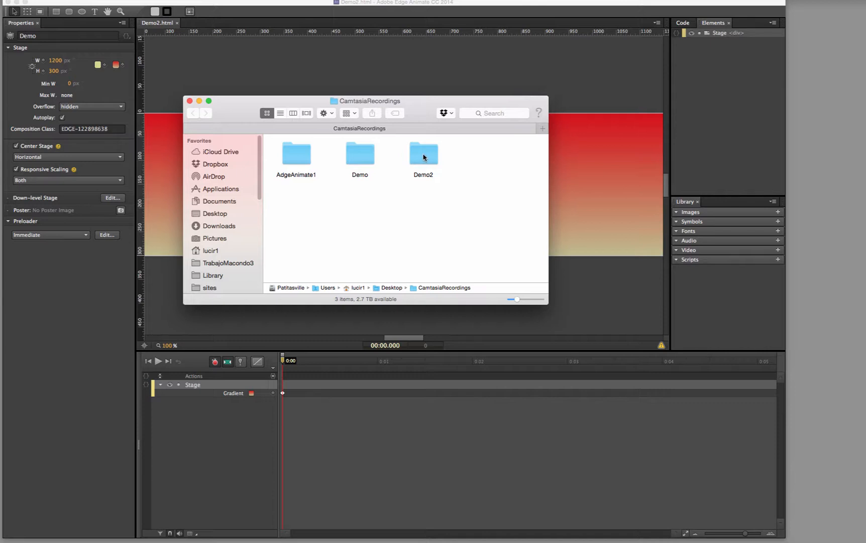
double_click(423, 157)
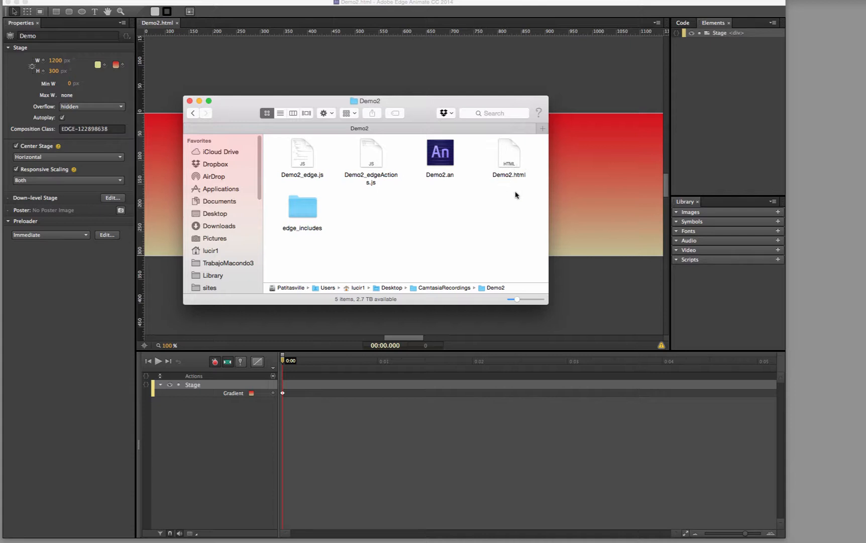
double_click(301, 210)
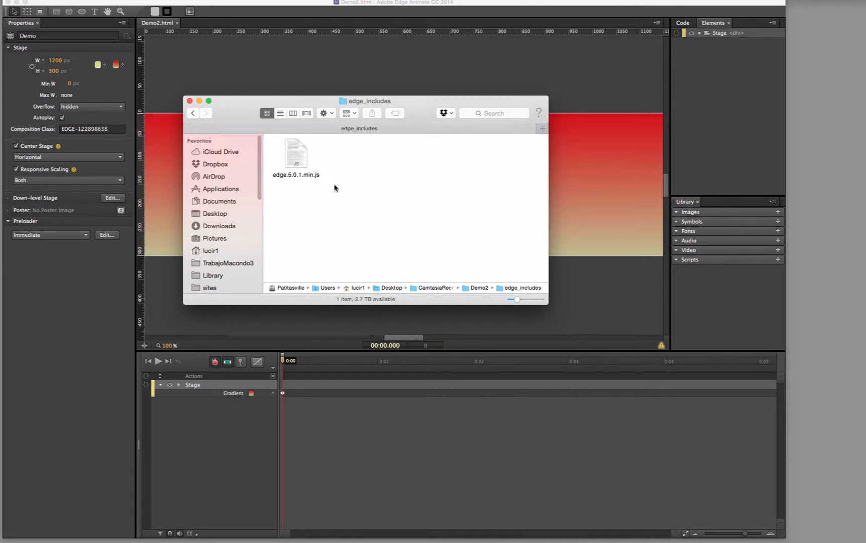
click(193, 113)
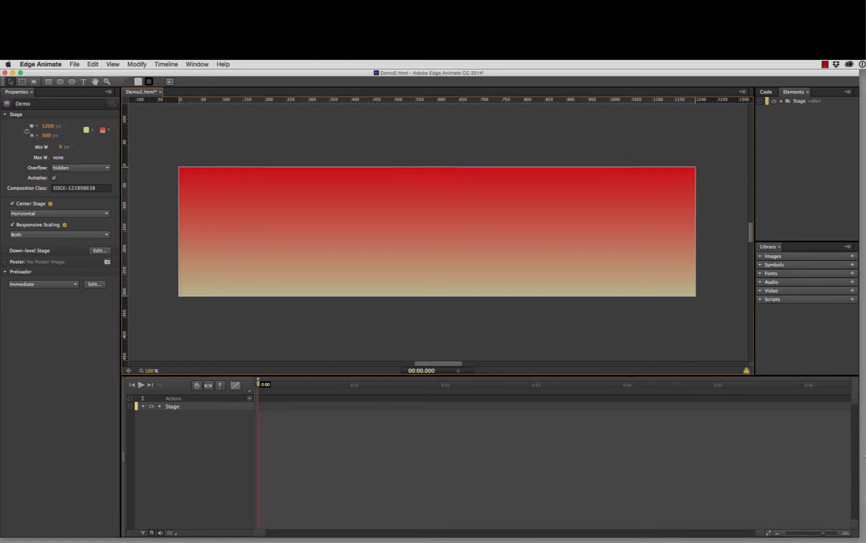
- Annotate the stage with 00:00.000 in Screen Marker, and scrub the playhead to 0:01 and back to 0:00.500
click(865, 455)
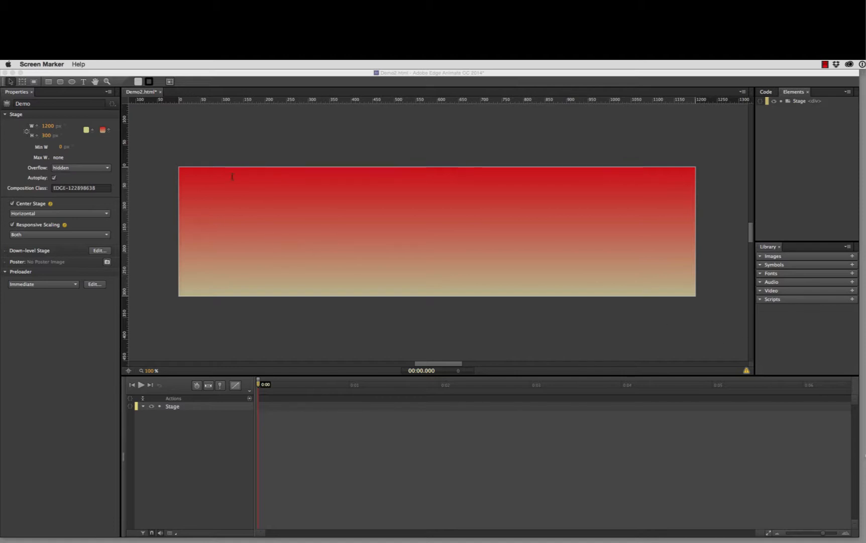
click(281, 188)
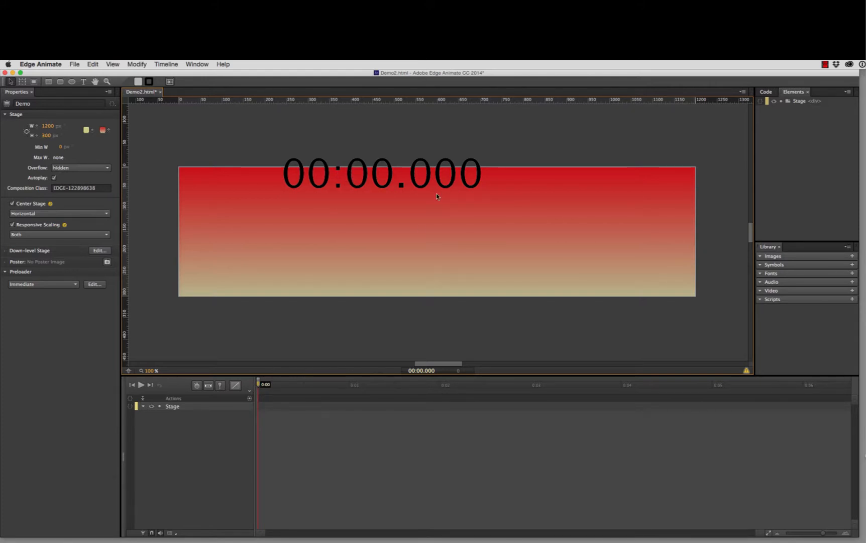
drag(258, 385, 305, 382)
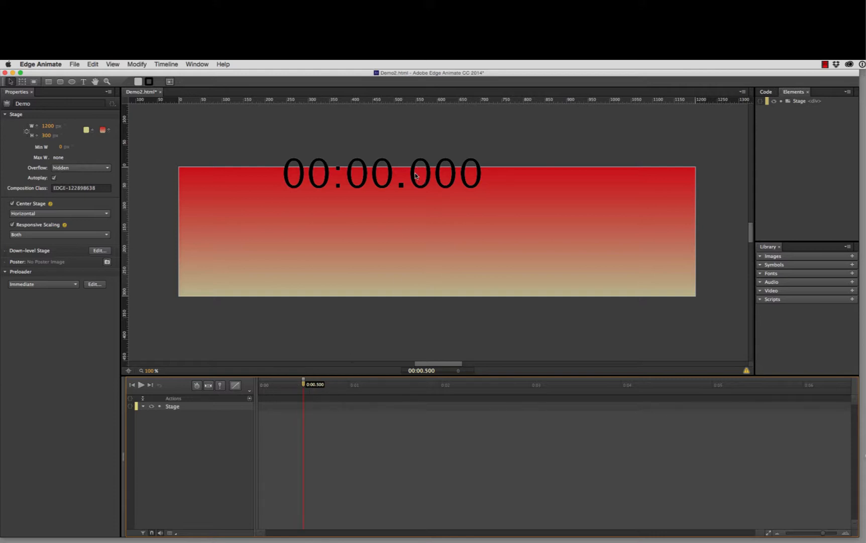
drag(443, 177, 428, 178)
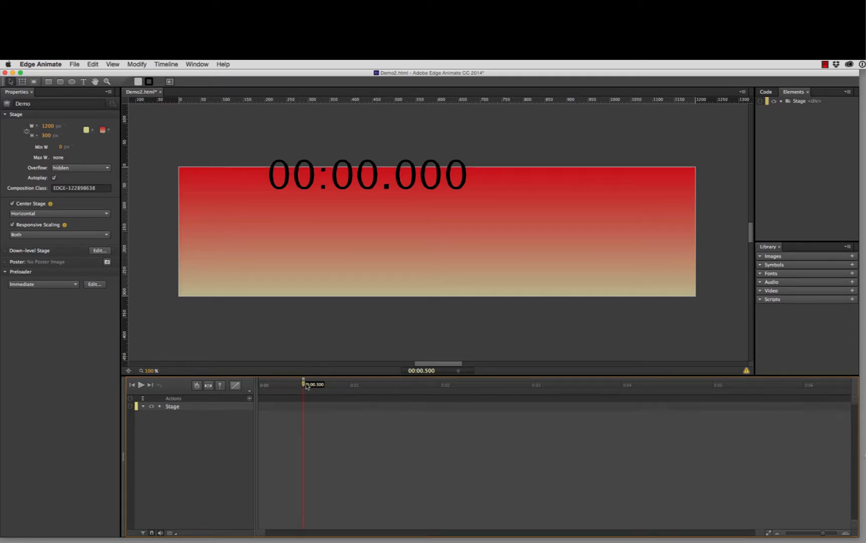
drag(306, 385, 349, 383)
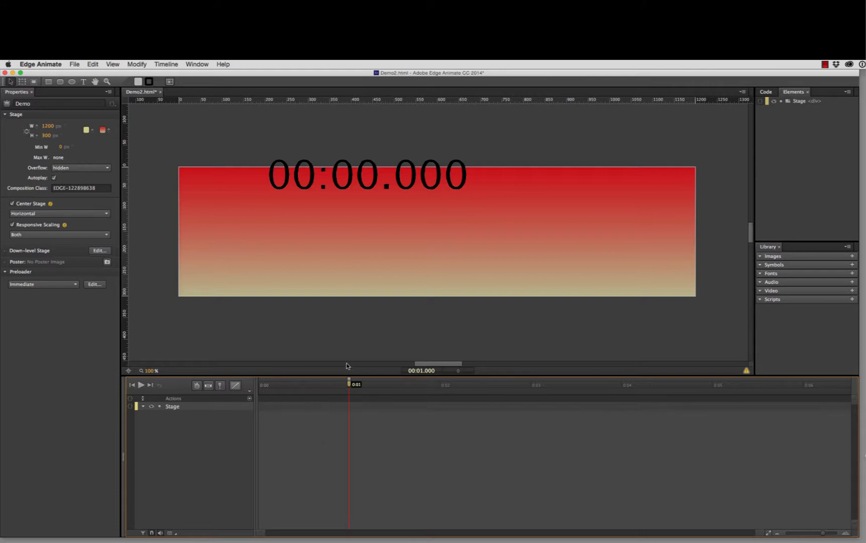
drag(350, 387, 302, 393)
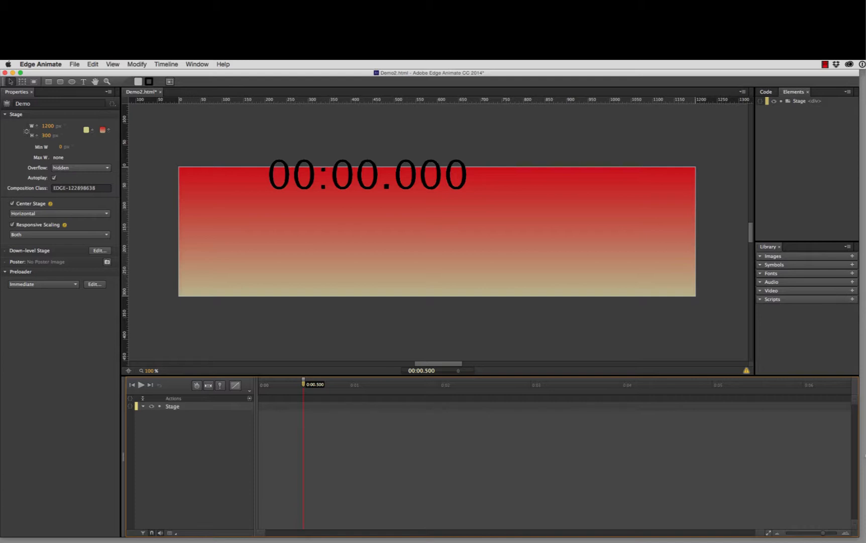
- Annotate the stage with 00:00.500 in Screen Marker and move the timeline playhead to 0:01
click(864, 456)
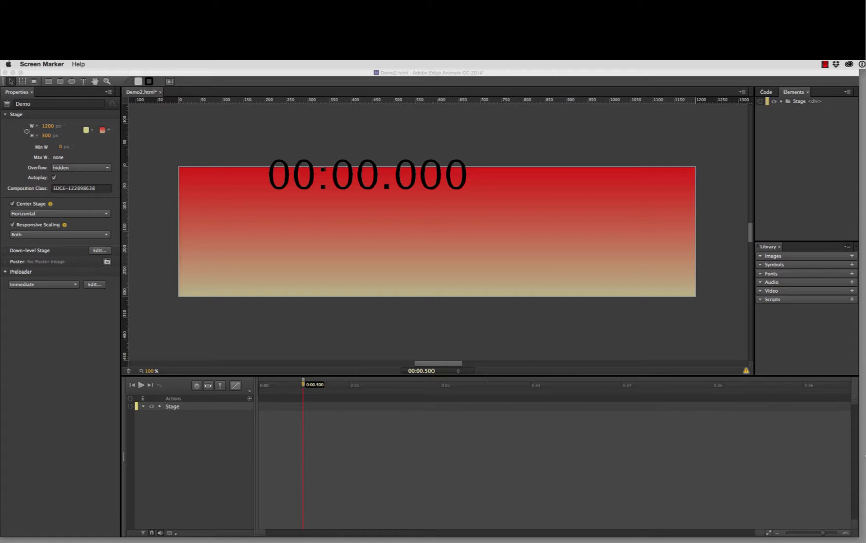
click(276, 242)
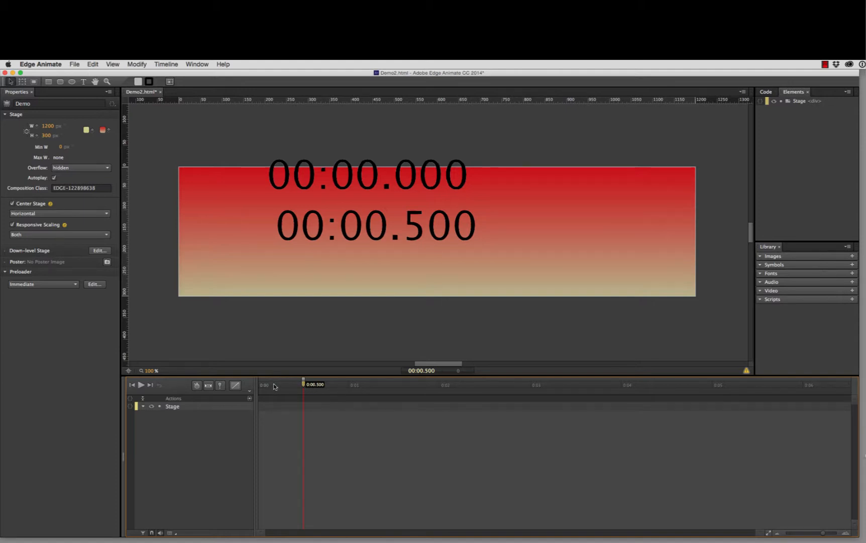
drag(304, 385, 348, 382)
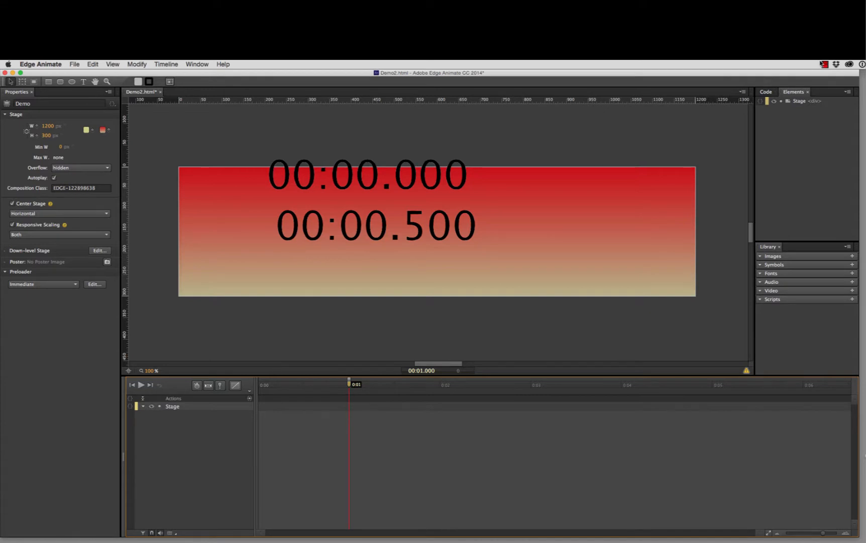
click(825, 64)
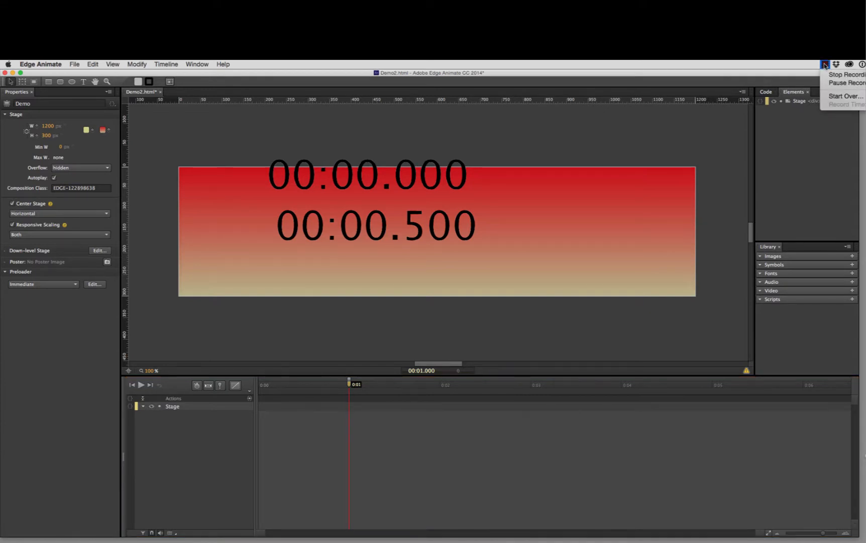
click(844, 83)
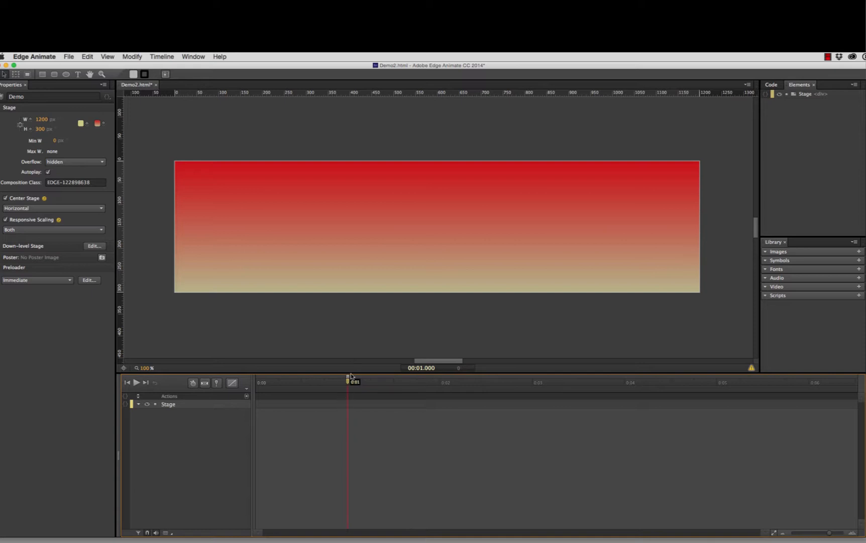
- Add a Gradient keyframe to the Stage at 0:01, and collapse and re-expand the Stage's timeline properties
mouse_move(348, 382)
mouse_down()
mouse_move(259, 381)
mouse_move(348, 375)
mouse_up()
click(169, 403)
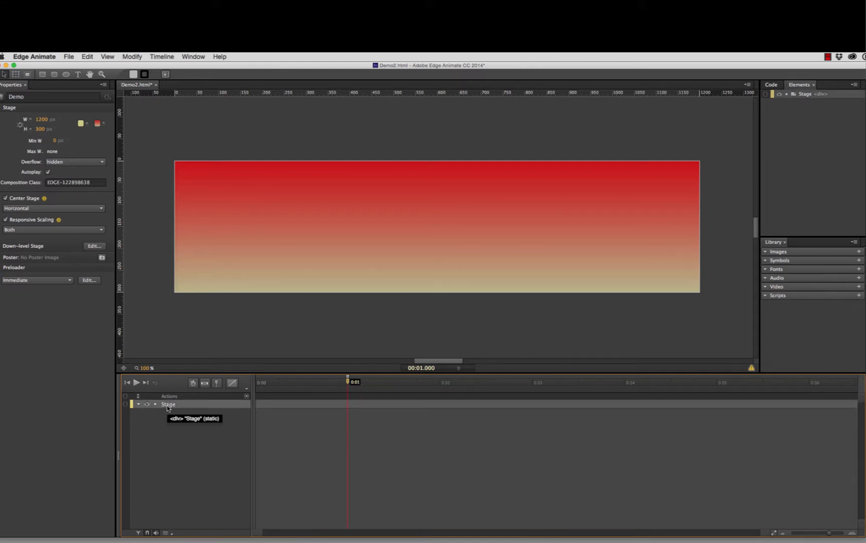
right_click(348, 404)
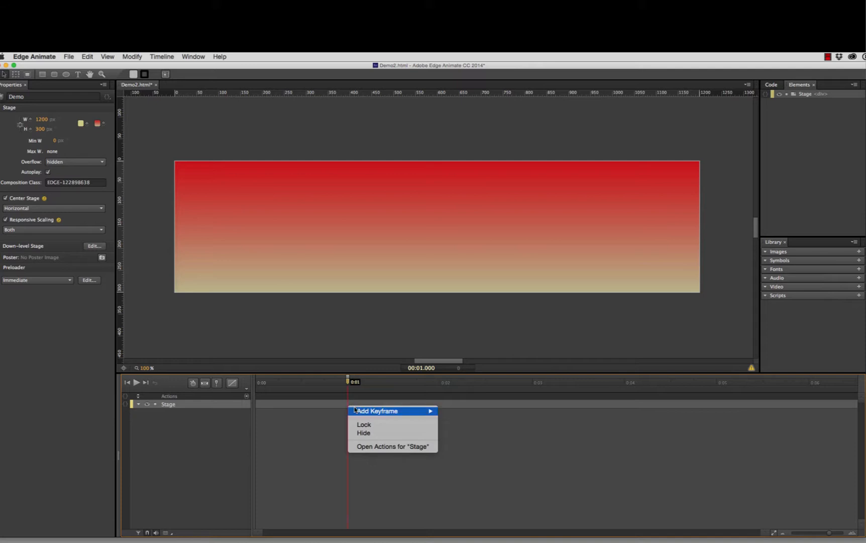
mouse_move(370, 412)
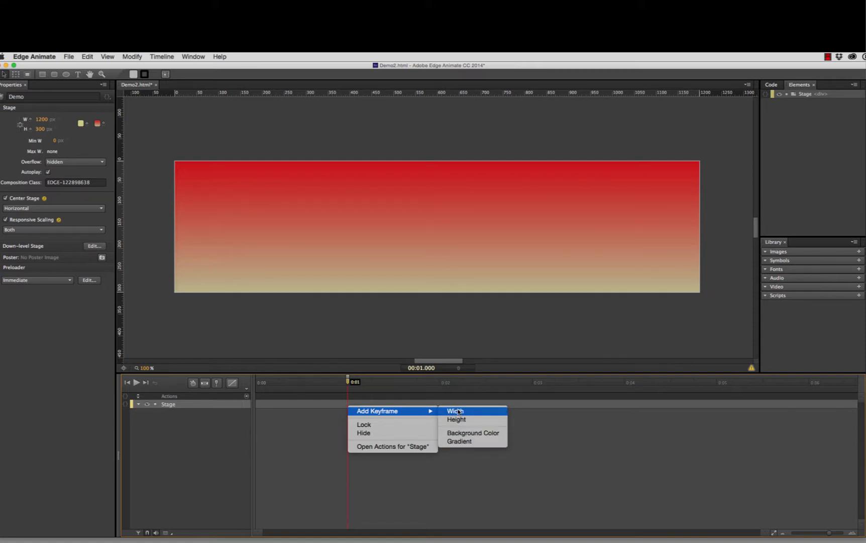
click(458, 441)
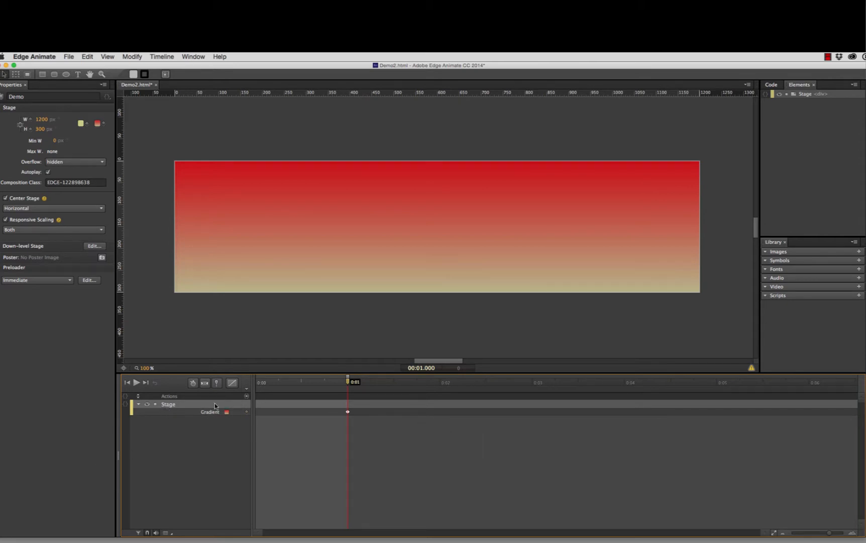
click(140, 404)
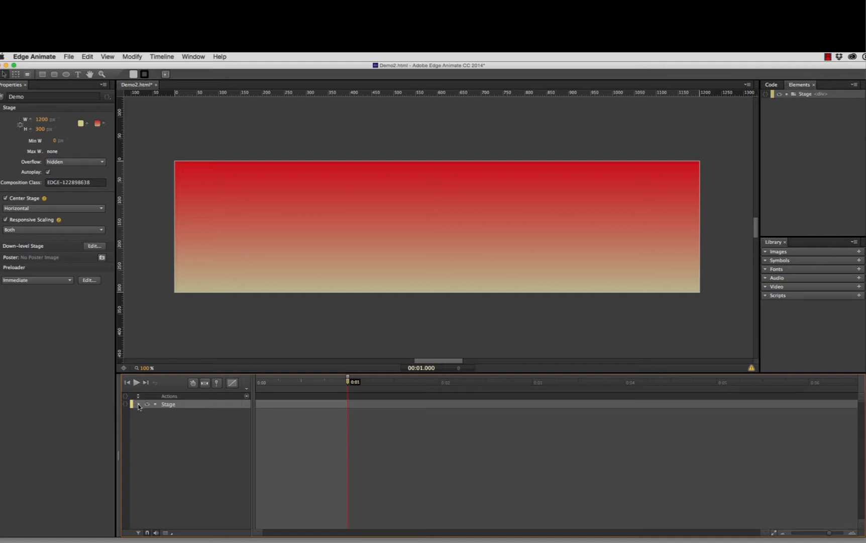
click(139, 405)
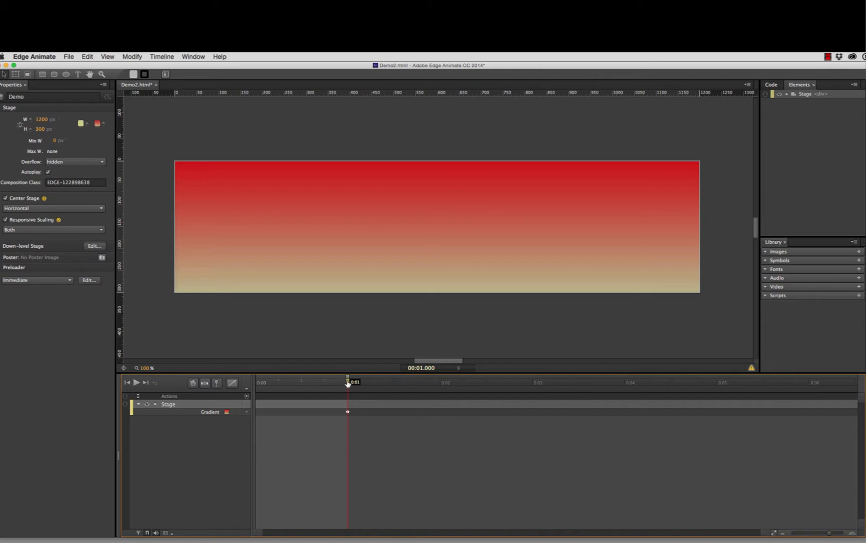
- Move the playhead to 0:02 and add a second Gradient keyframe to the Stage
drag(348, 383, 440, 379)
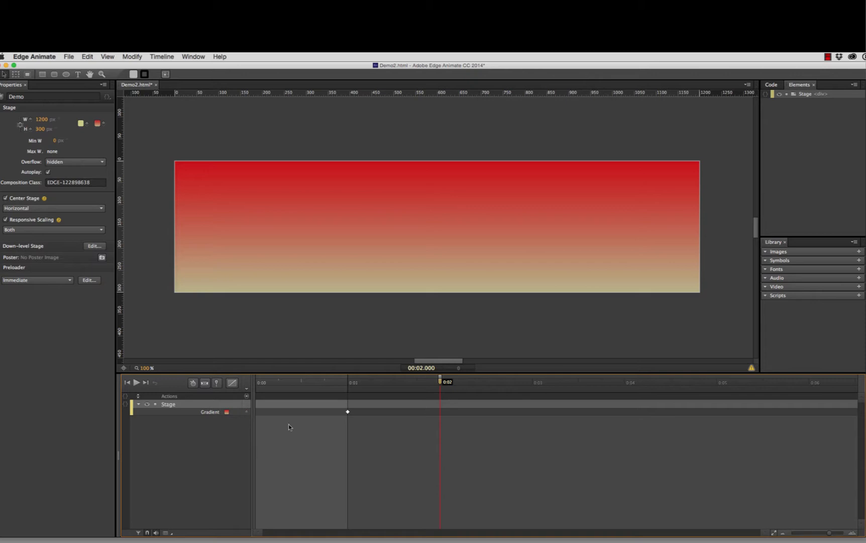
right_click(441, 411)
mouse_move(454, 418)
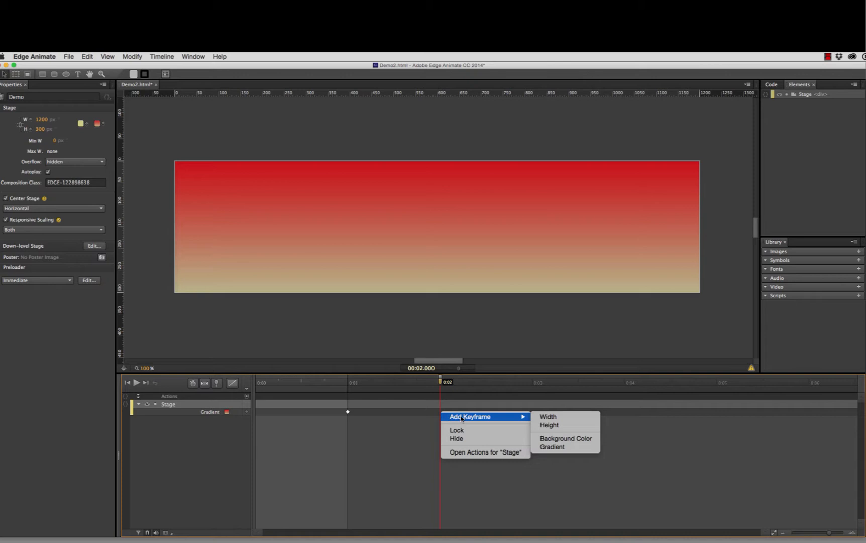
click(561, 448)
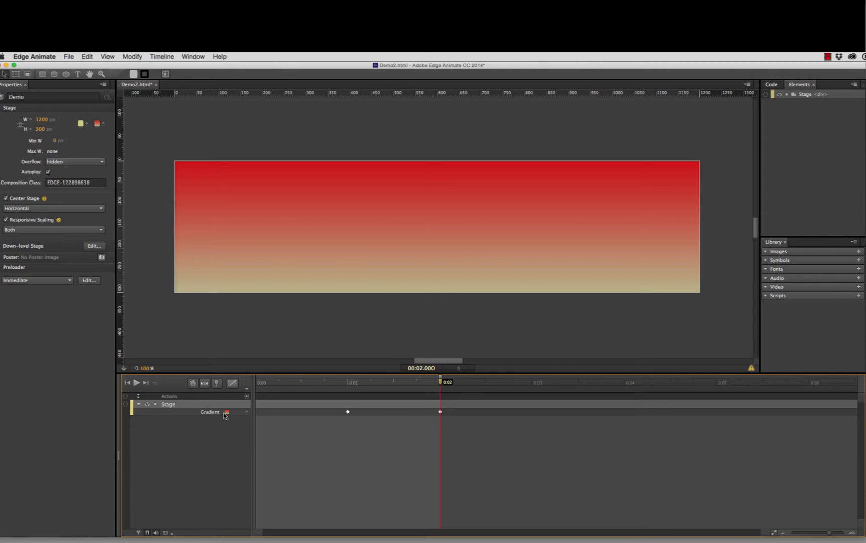
- Apply the blue-to-beige gradient swatch to the Stage's keyframe at 0:02 and return the playhead to 0:01
mouse_move(227, 413)
mouse_move(97, 123)
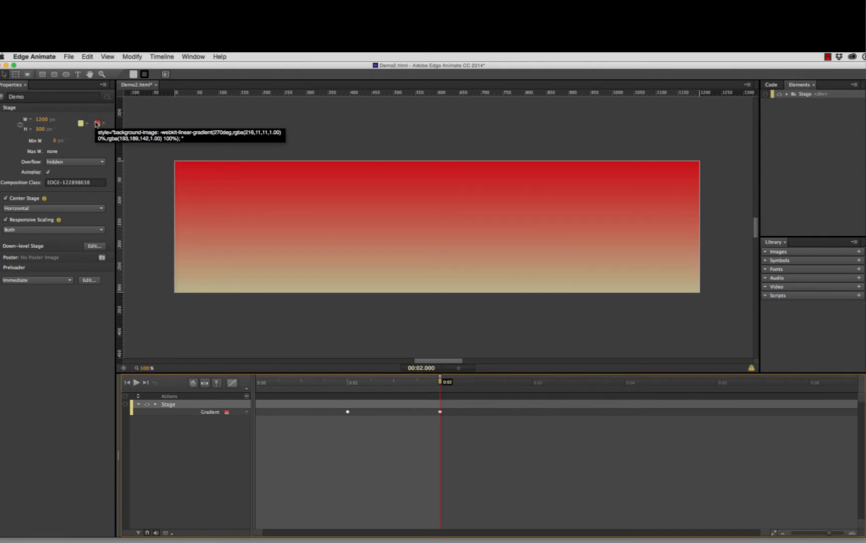
click(227, 412)
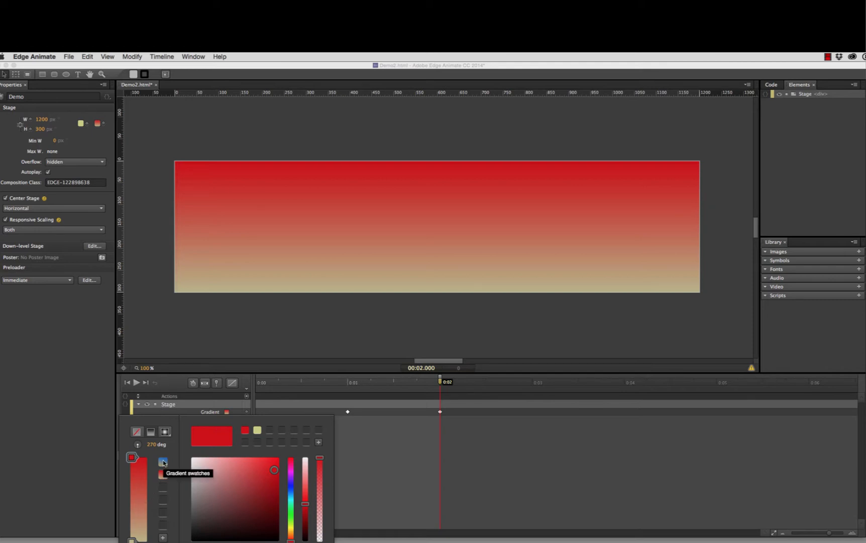
click(163, 461)
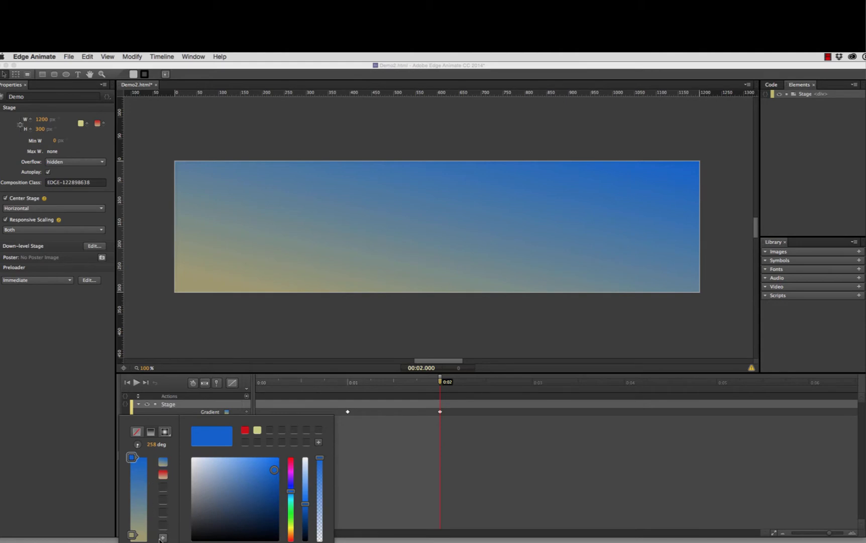
click(358, 467)
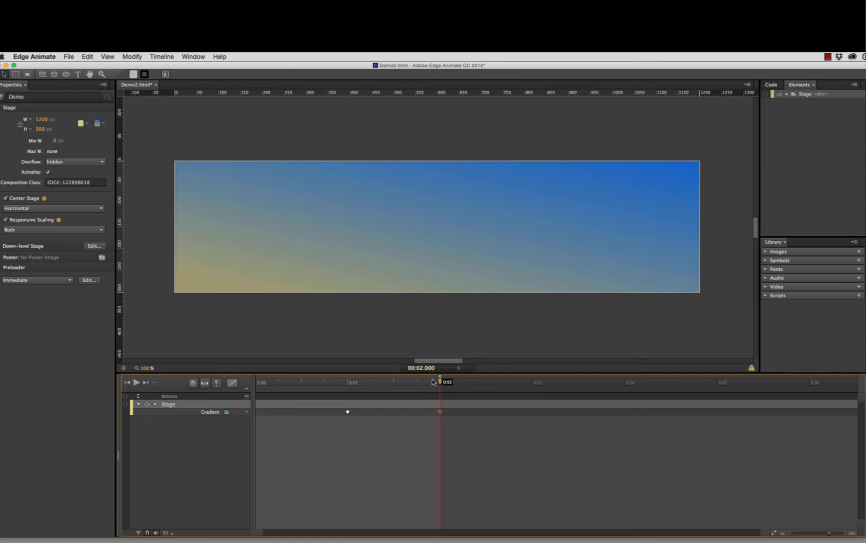
drag(440, 383, 347, 397)
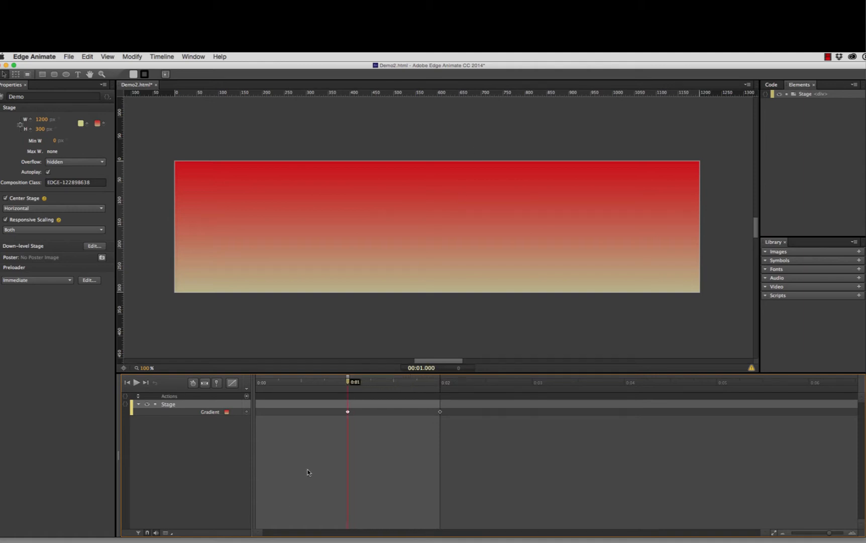
- Scrub between the Stage's gradient keyframes at 0:01 and 0:02, and create a transition between them
drag(399, 386, 441, 386)
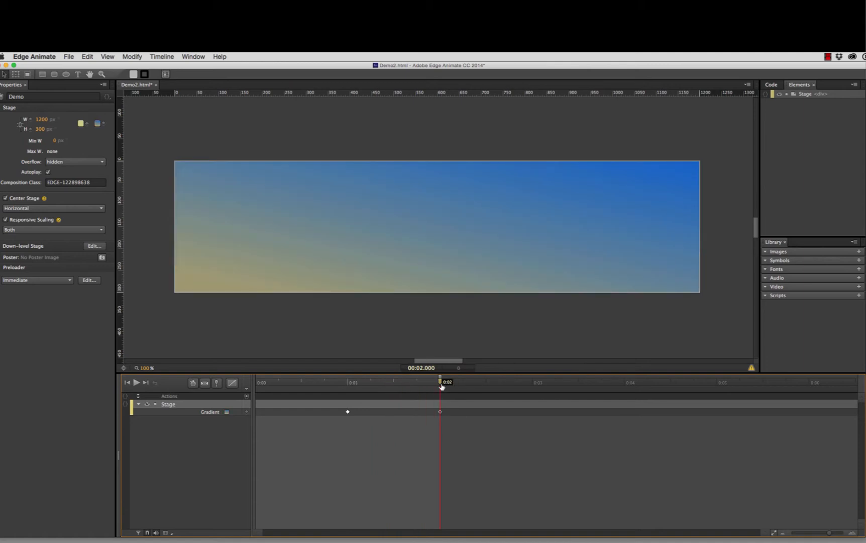
drag(442, 386, 346, 400)
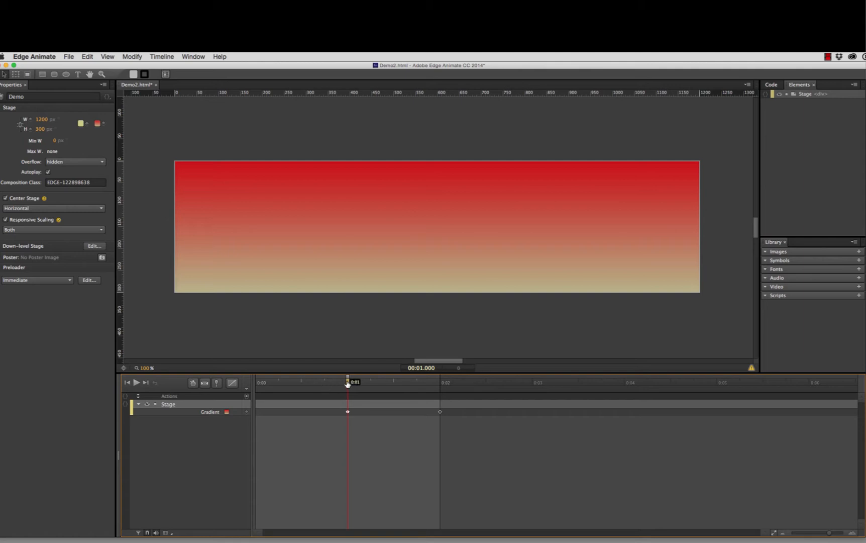
drag(350, 384, 440, 385)
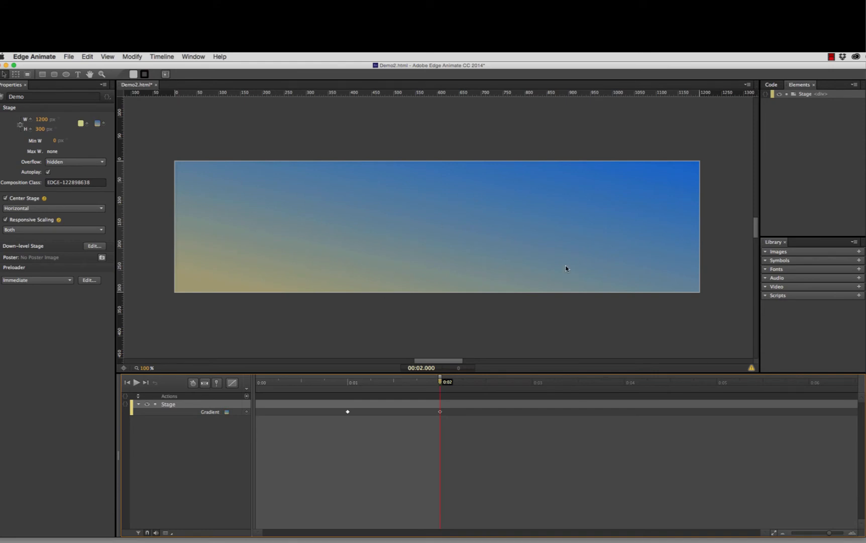
right_click(440, 412)
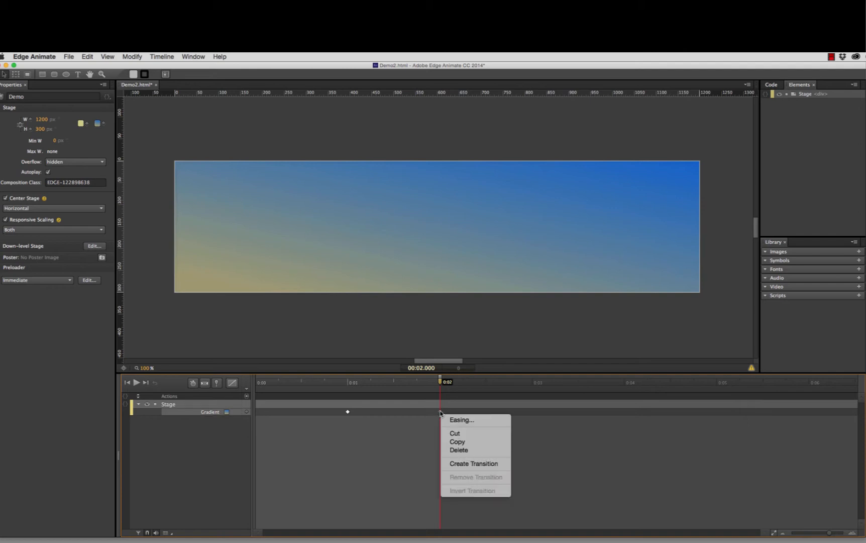
click(462, 465)
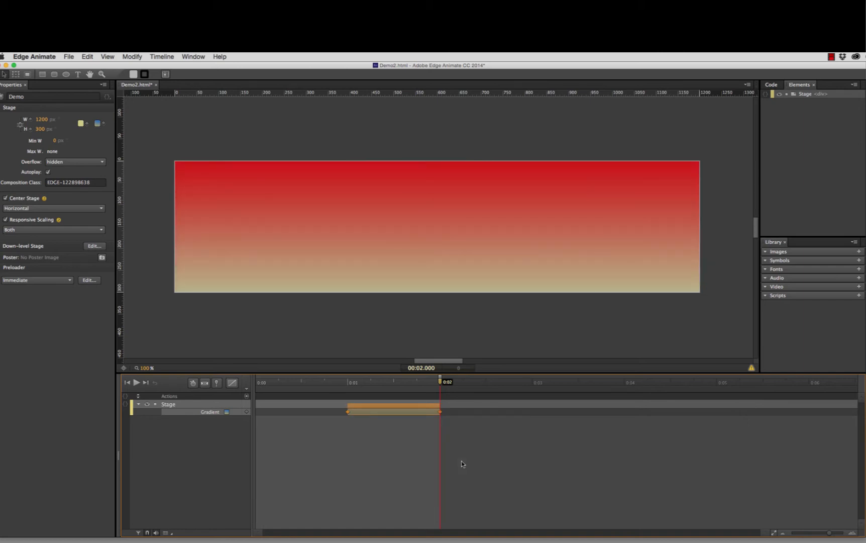
- Return the playhead to 0:00 and play the Stage's gradient transition twice
click(204, 385)
drag(442, 384, 247, 408)
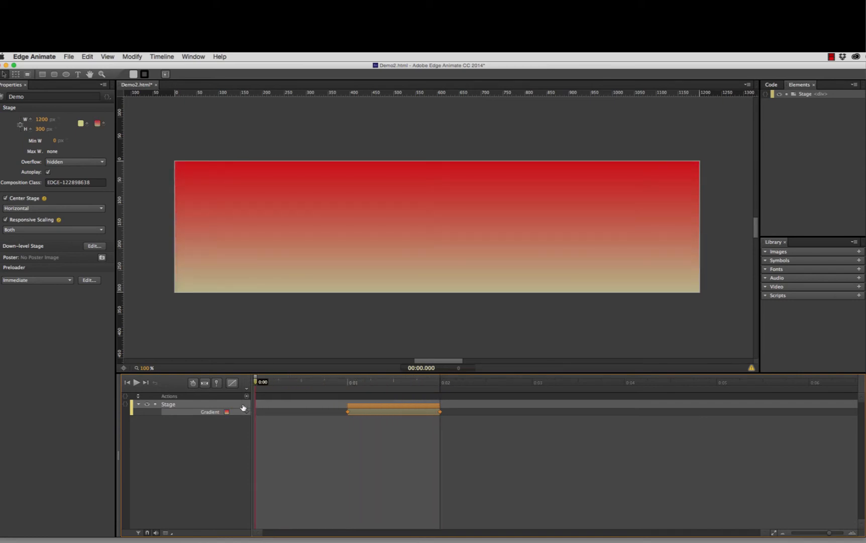
click(135, 383)
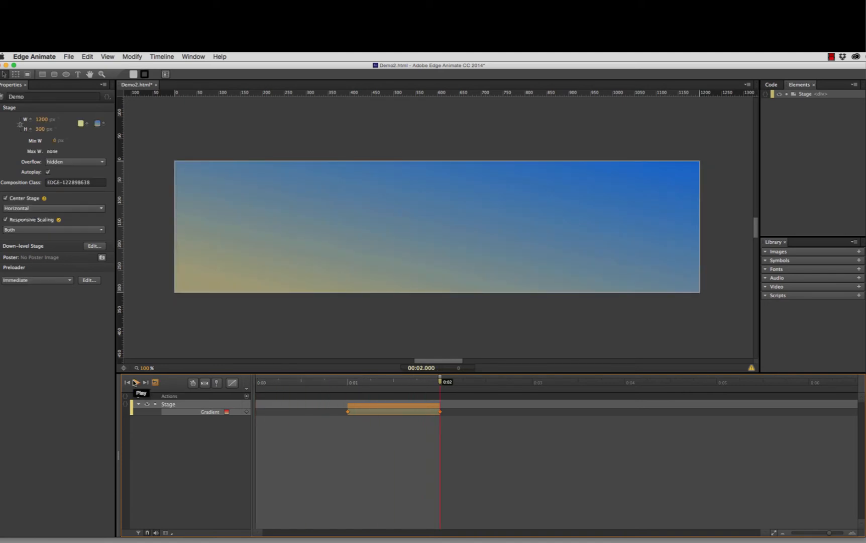
click(135, 382)
- Preview the composition in the Chrome browser and close the unrelated login-page window
click(67, 56)
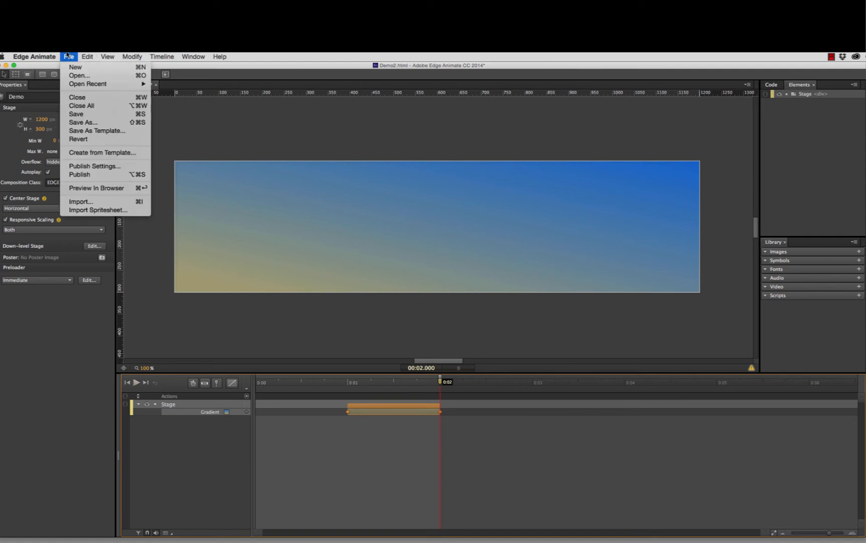
click(114, 190)
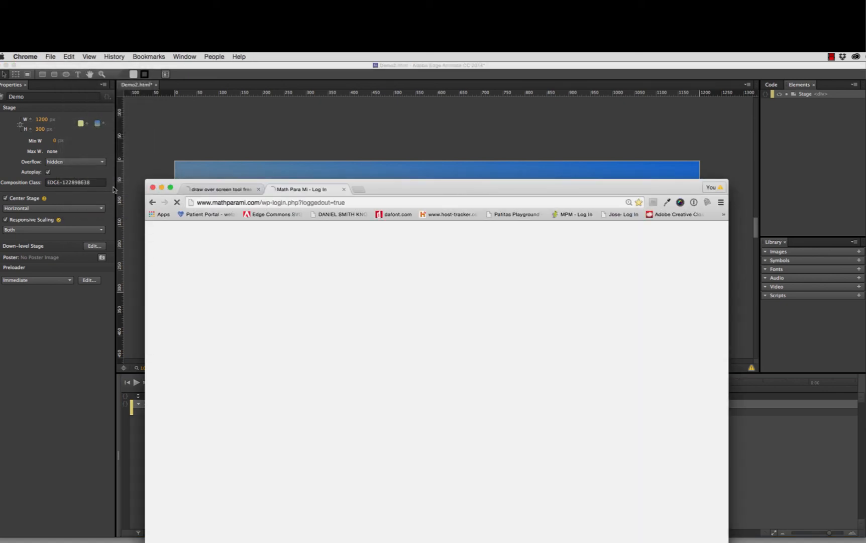
click(154, 189)
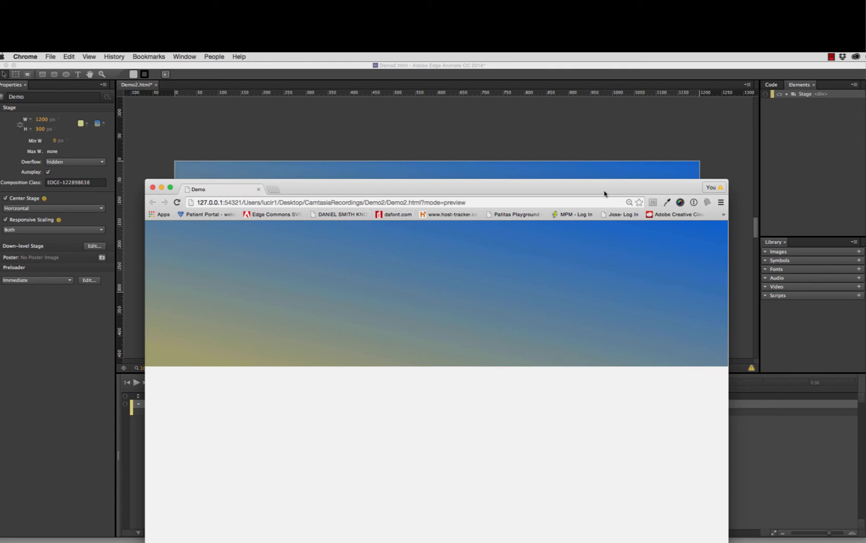
- Move the Demo preview window aside and reload the page several times to replay the gradient animation
drag(407, 188, 550, 186)
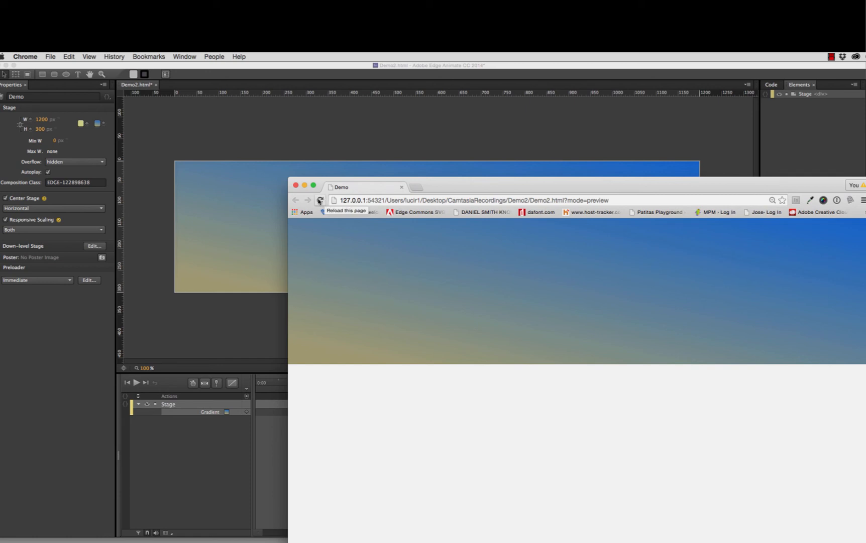
click(321, 201)
click(320, 201)
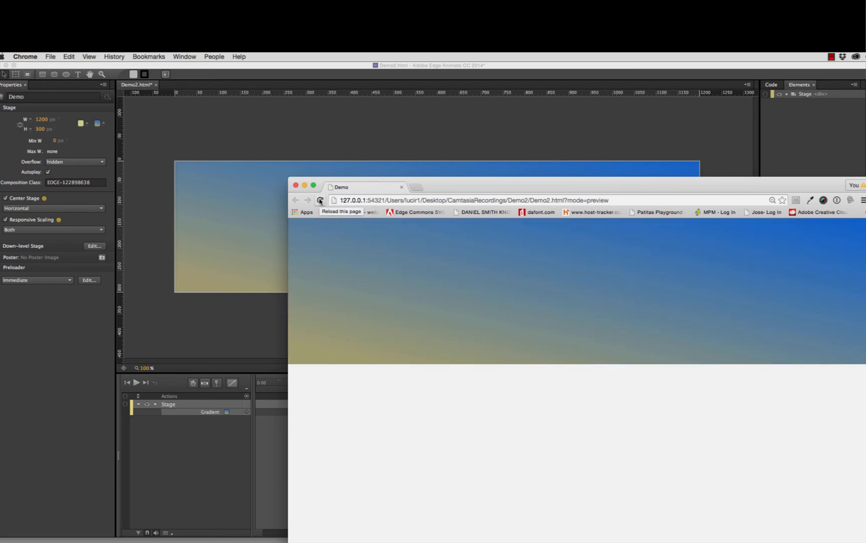
click(321, 200)
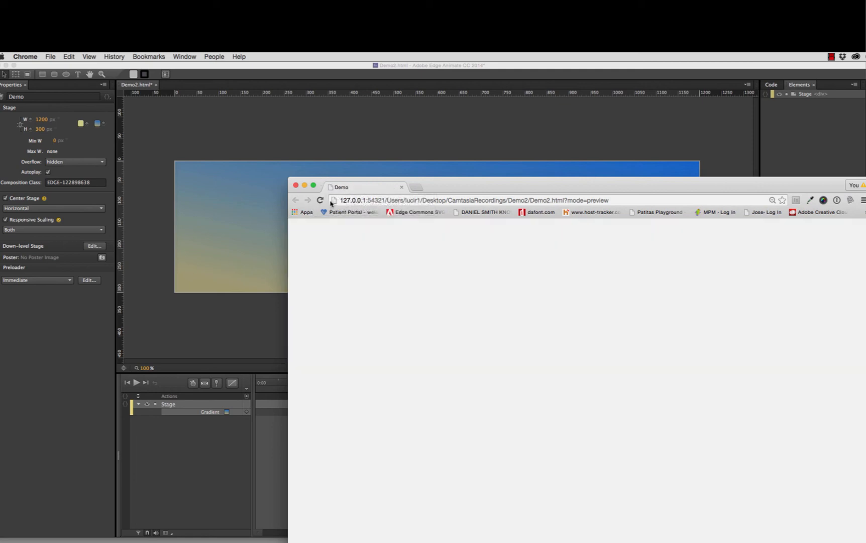
click(320, 200)
- Reposition the preview window, shrink it to a small size and enlarge it to check the stage's responsive scaling
drag(551, 187, 506, 179)
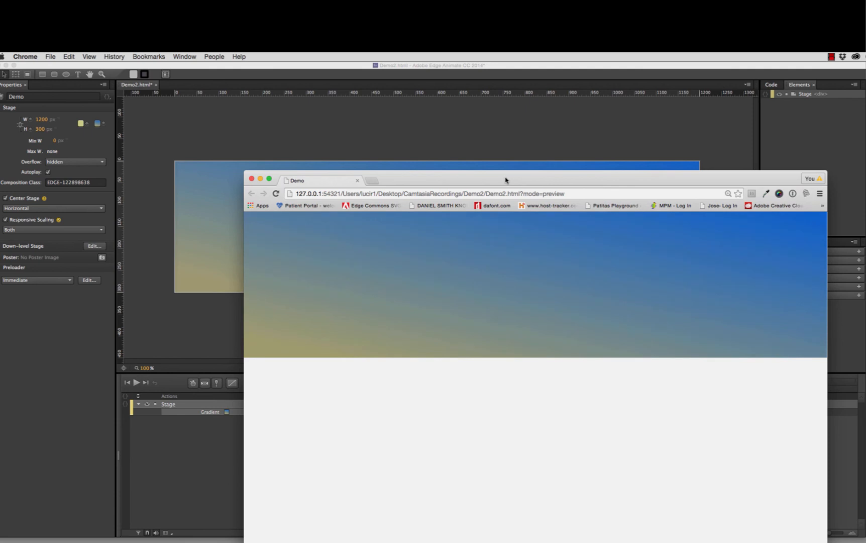
drag(532, 180, 432, 93)
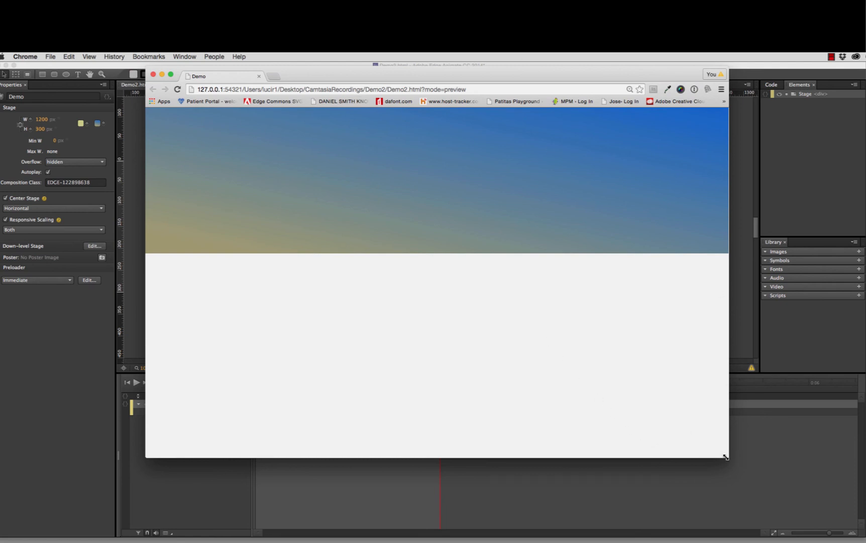
drag(728, 457, 289, 230)
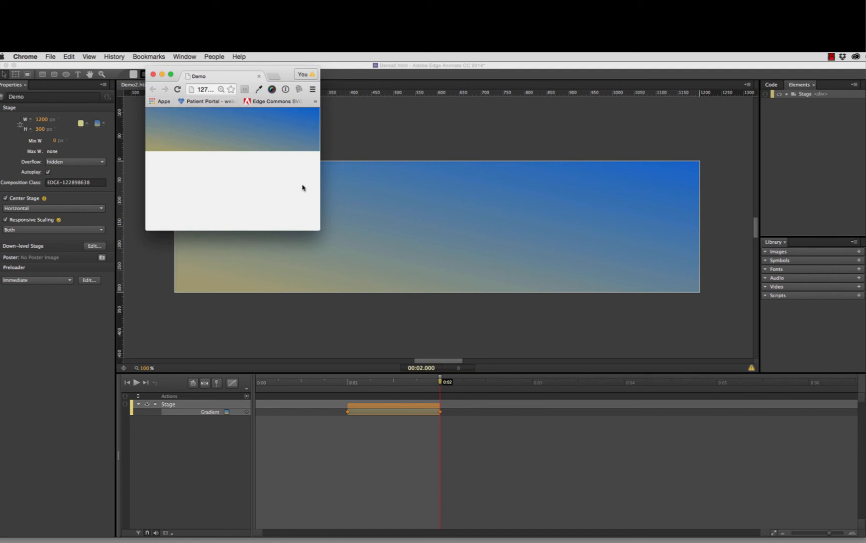
drag(317, 228, 865, 499)
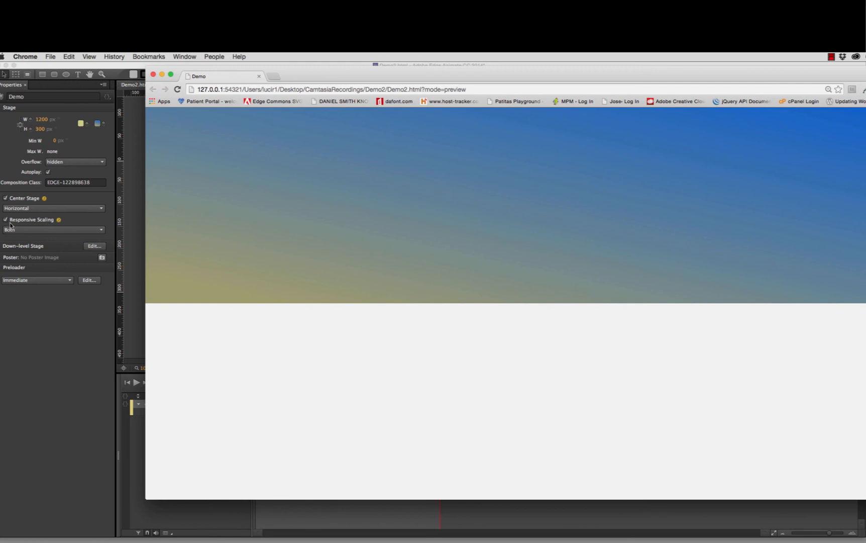
- Reposition the enlarged preview window, shrink it again to check the scaling, and move it out of the composition's way
drag(846, 70, 706, 73)
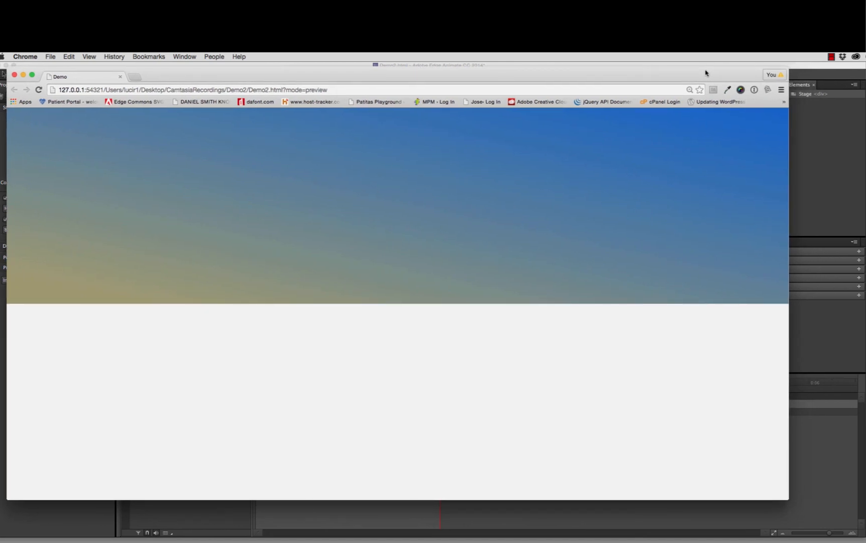
drag(155, 76, 164, 261)
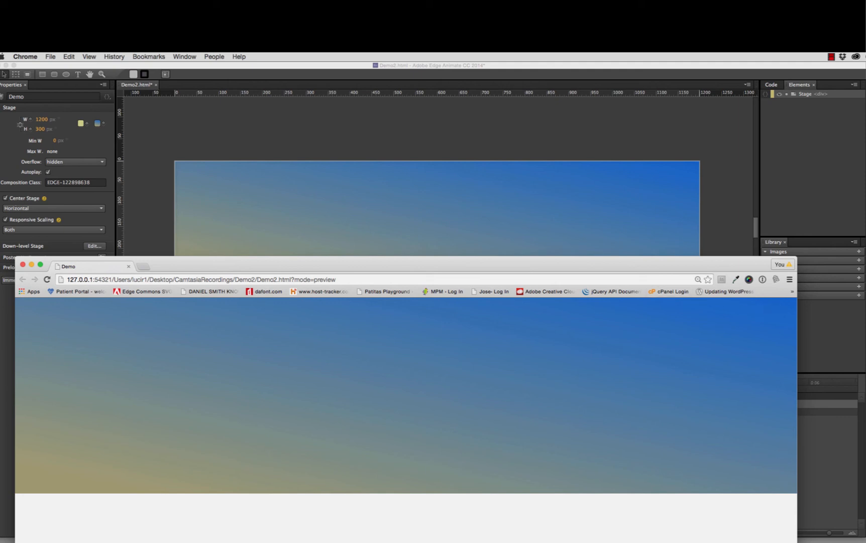
drag(494, 261, 518, 85)
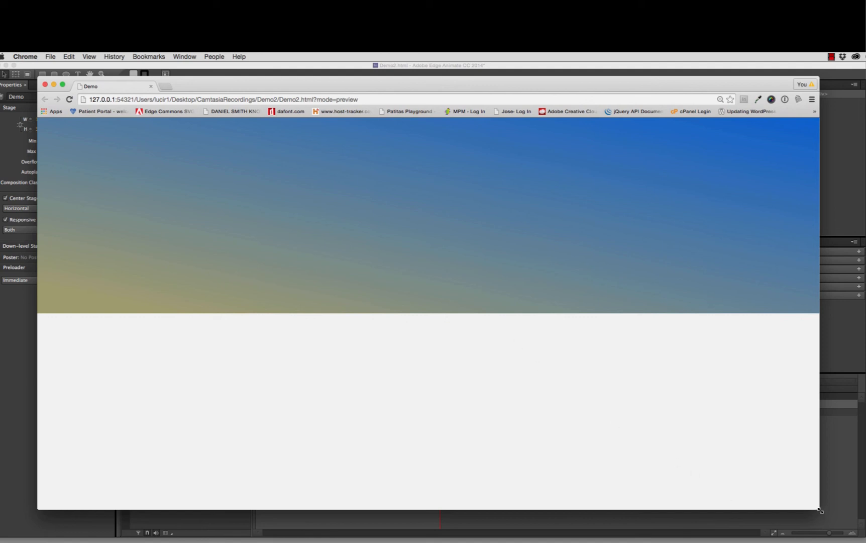
drag(819, 508, 196, 260)
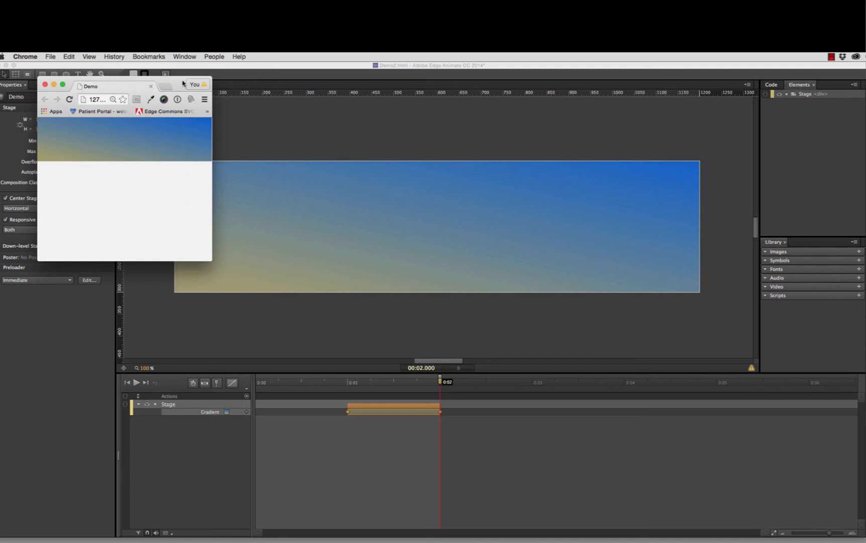
drag(184, 84, 228, 542)
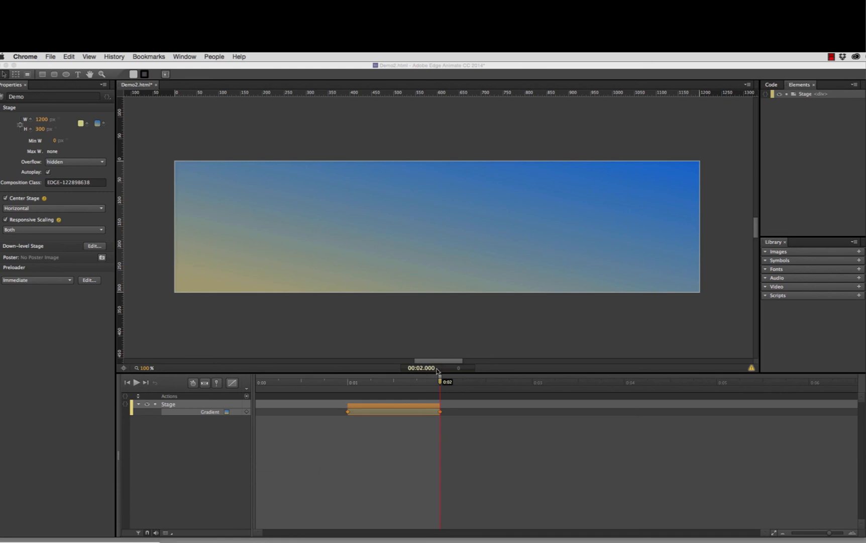